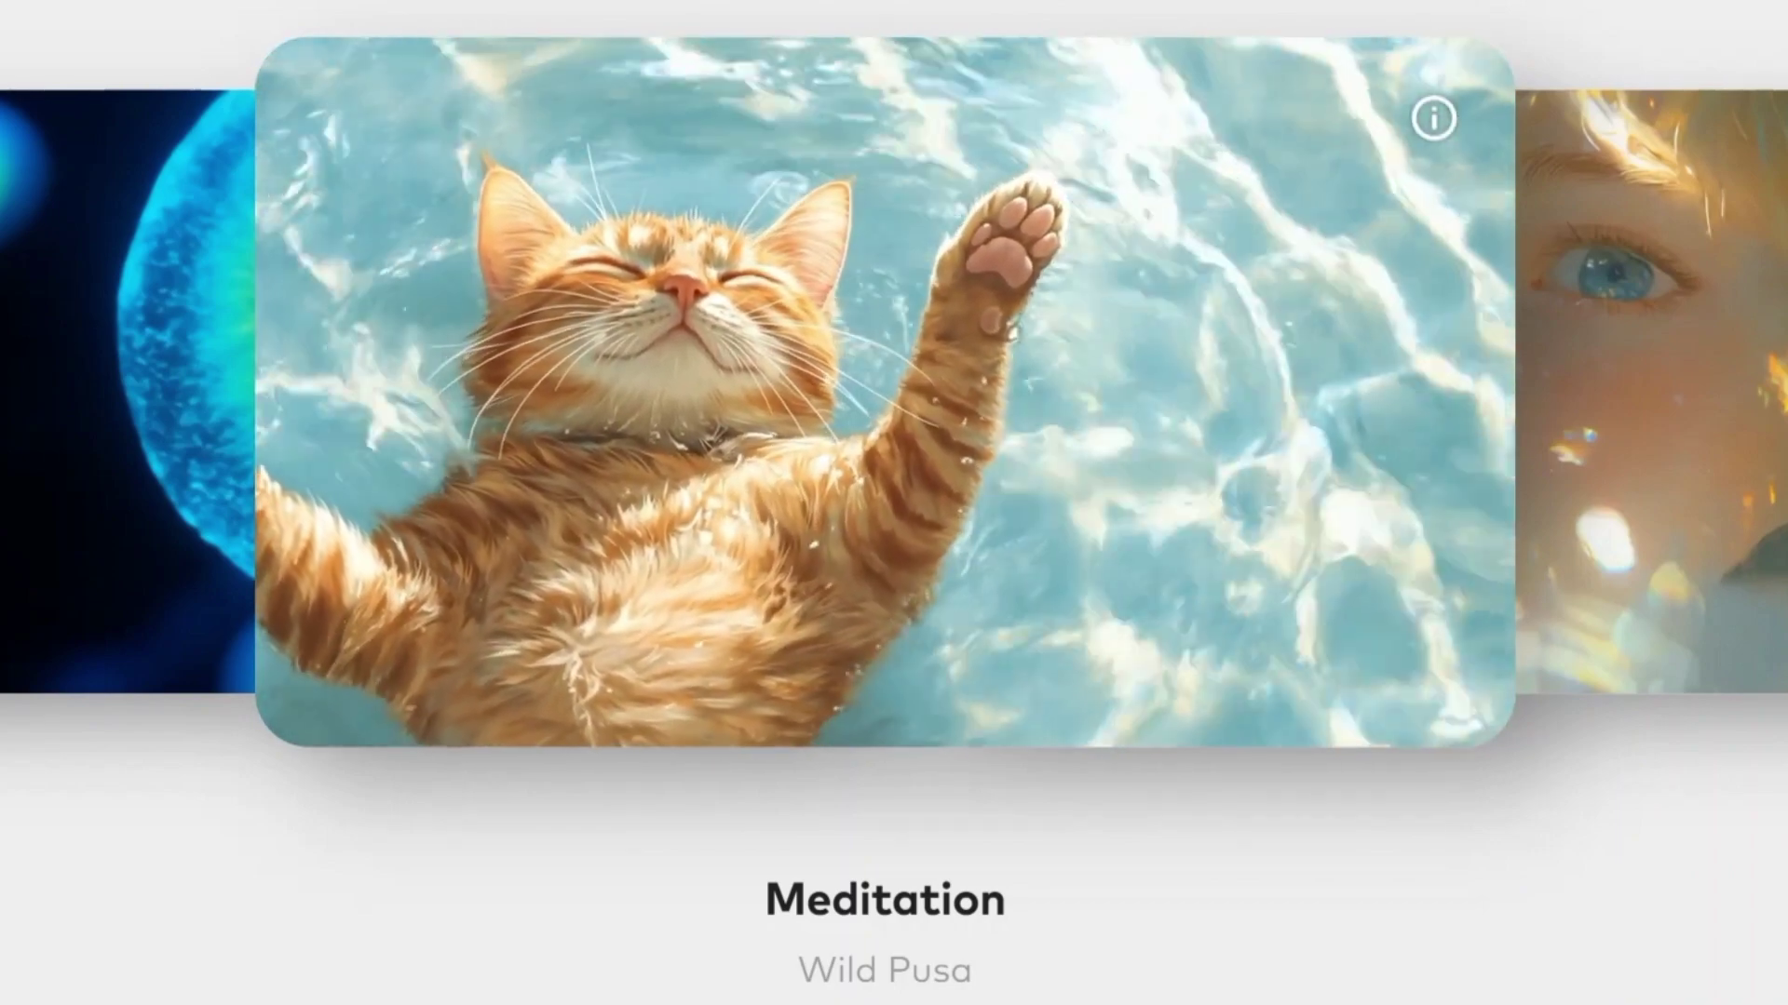
Step: Advance the showcase carousel to the next sample AI video
key("Right")
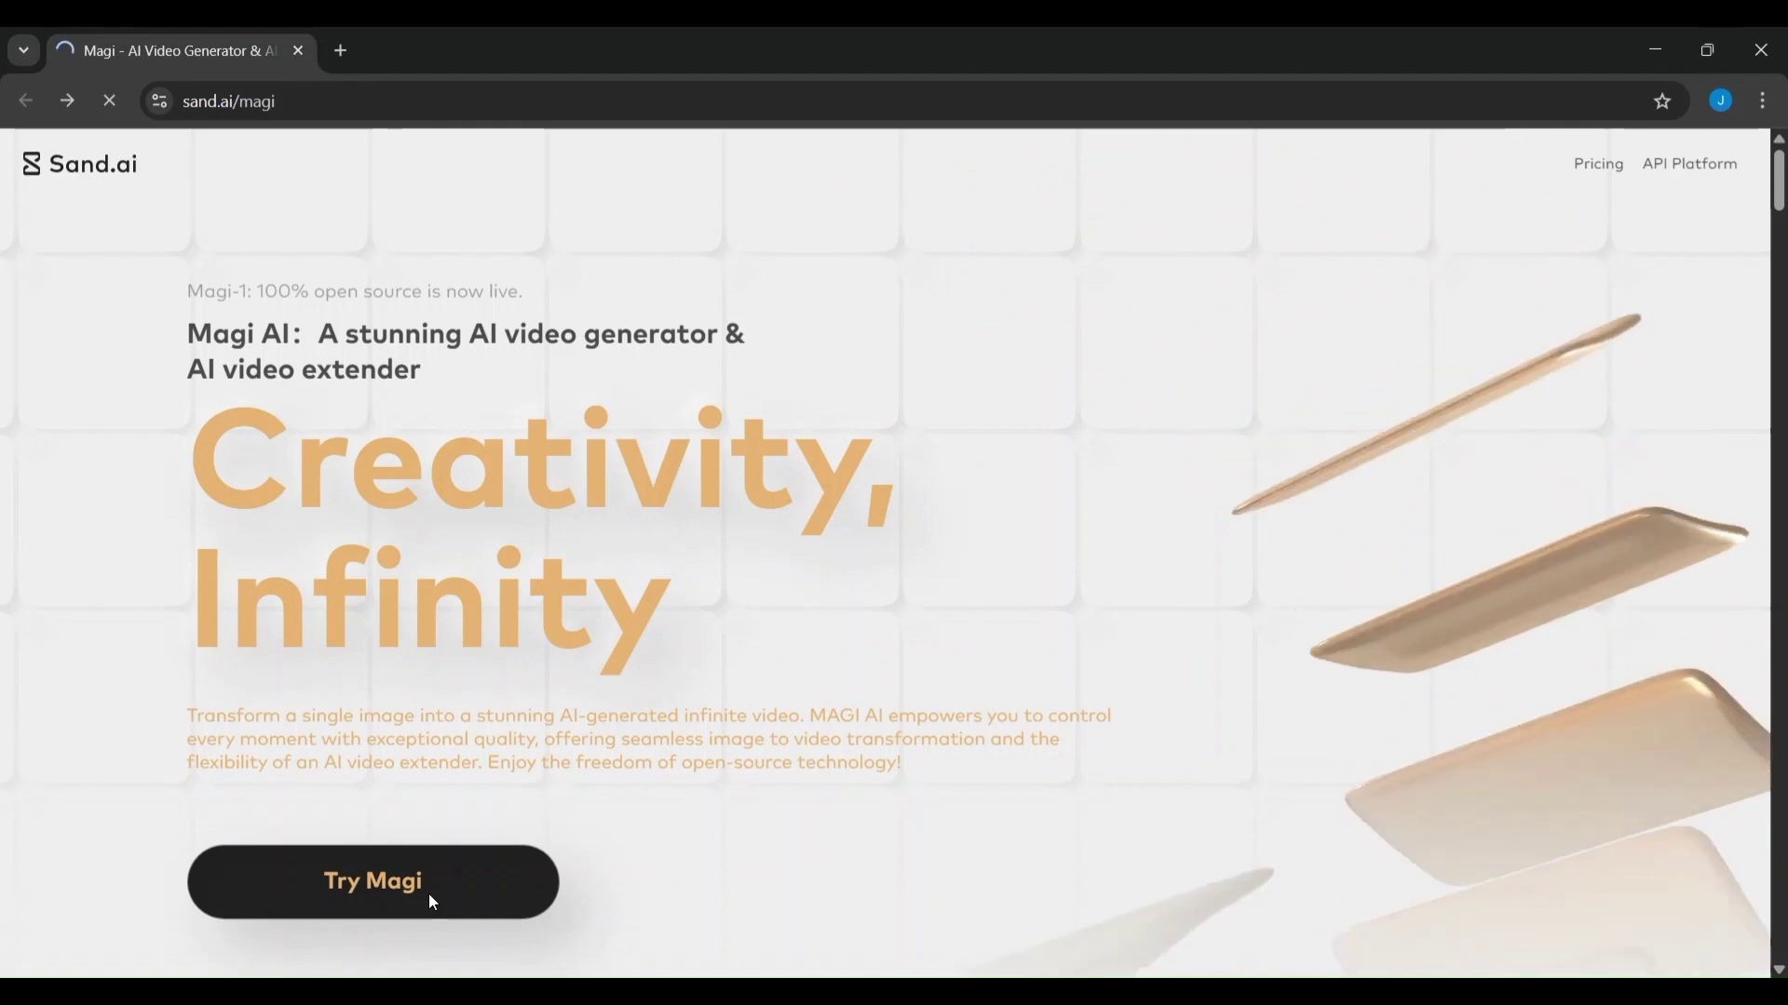
Step: Open the Magi app with Try Magi and sign in with the chosen Google account
left_click(429, 896)
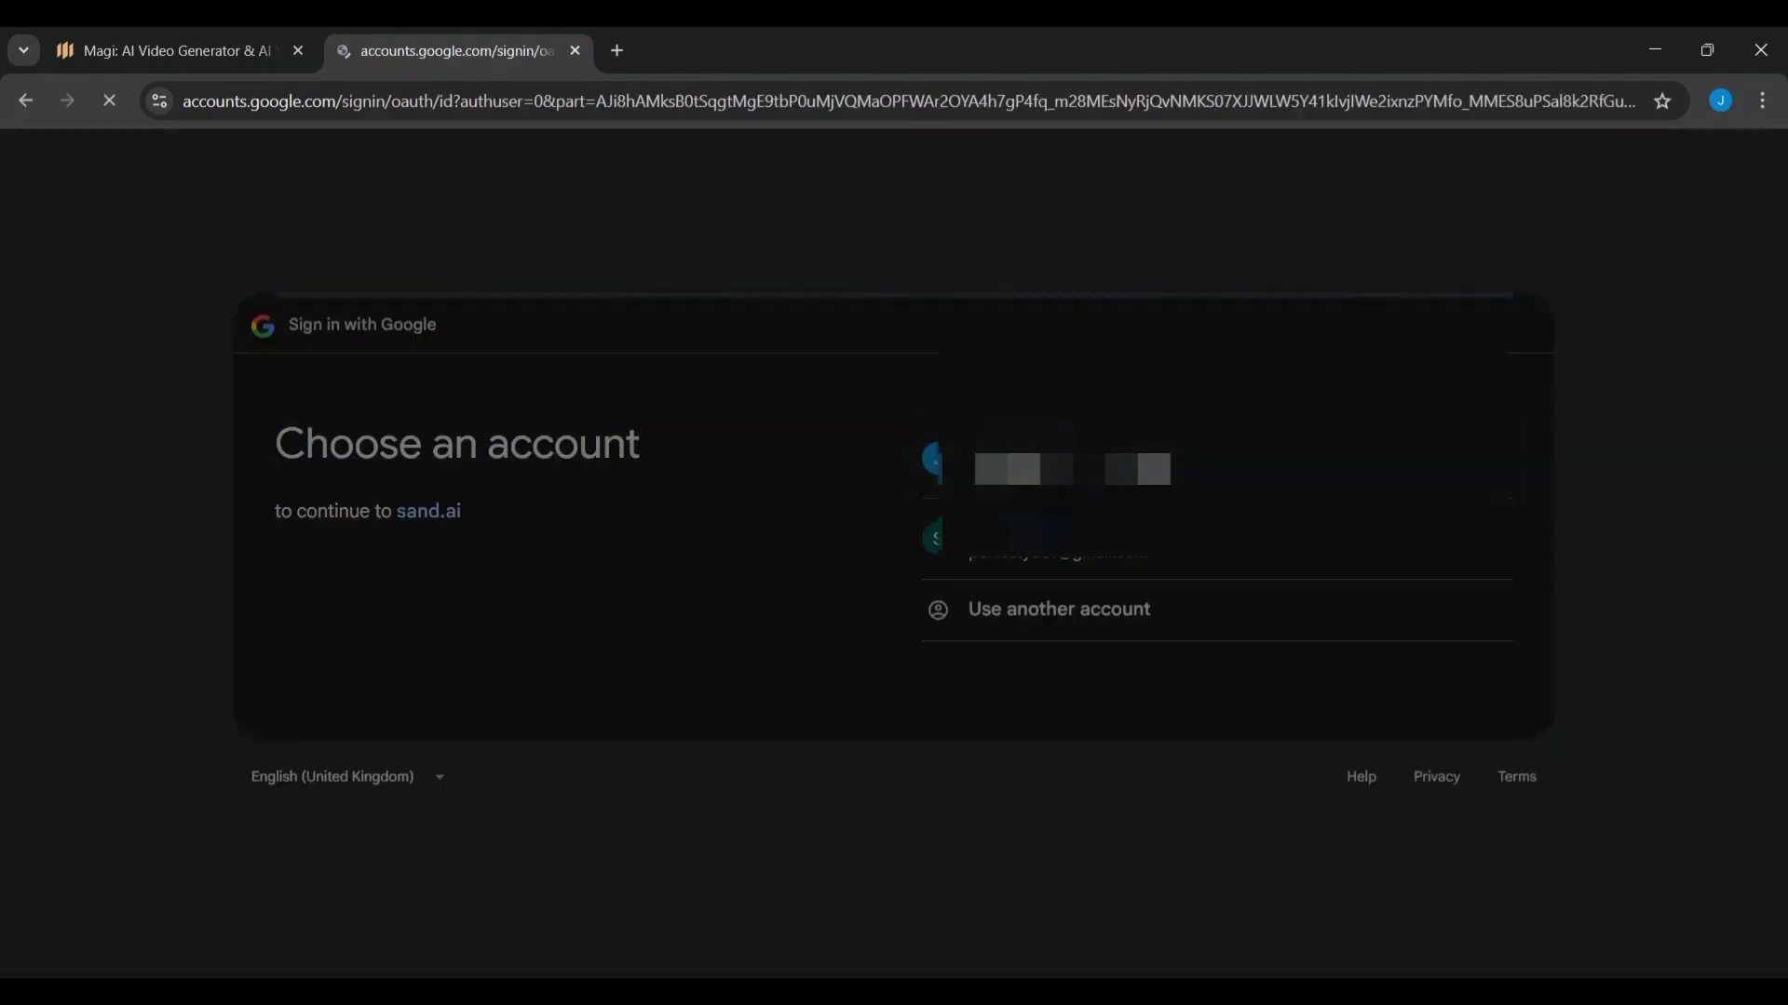
left_click(1316, 679)
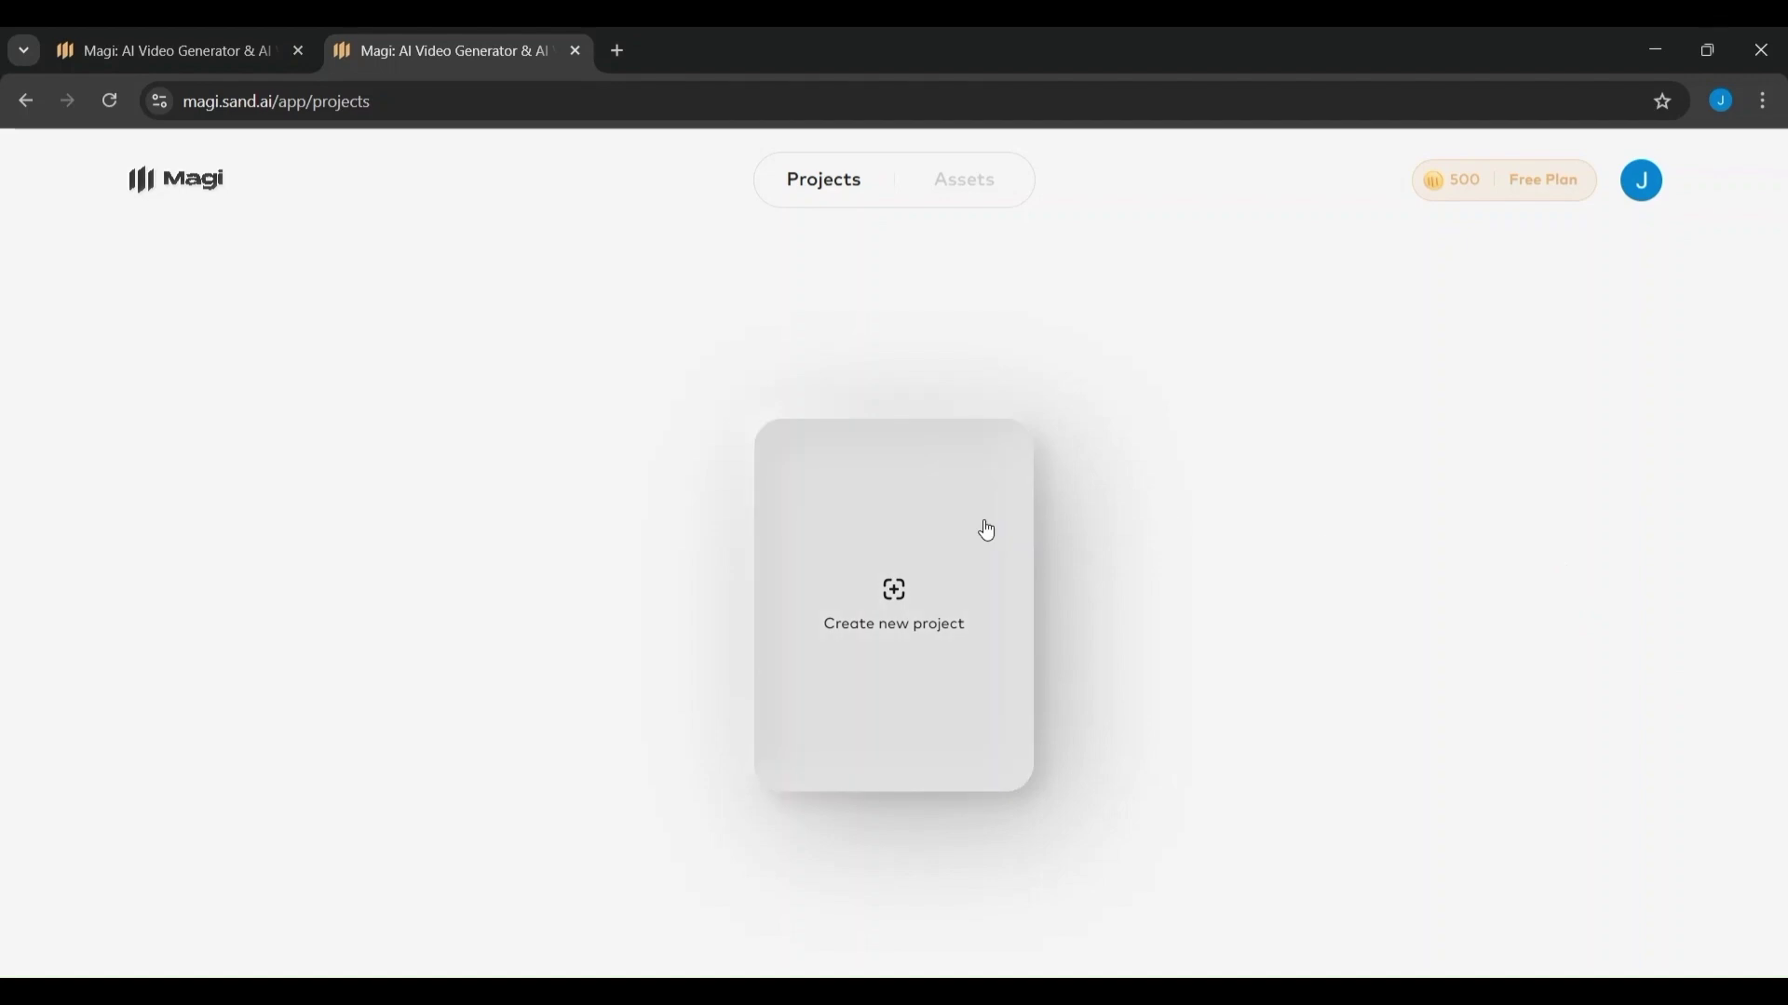
Step: Browse the Uploaded, Generated, Favorites and Featured asset collections
left_click(978, 190)
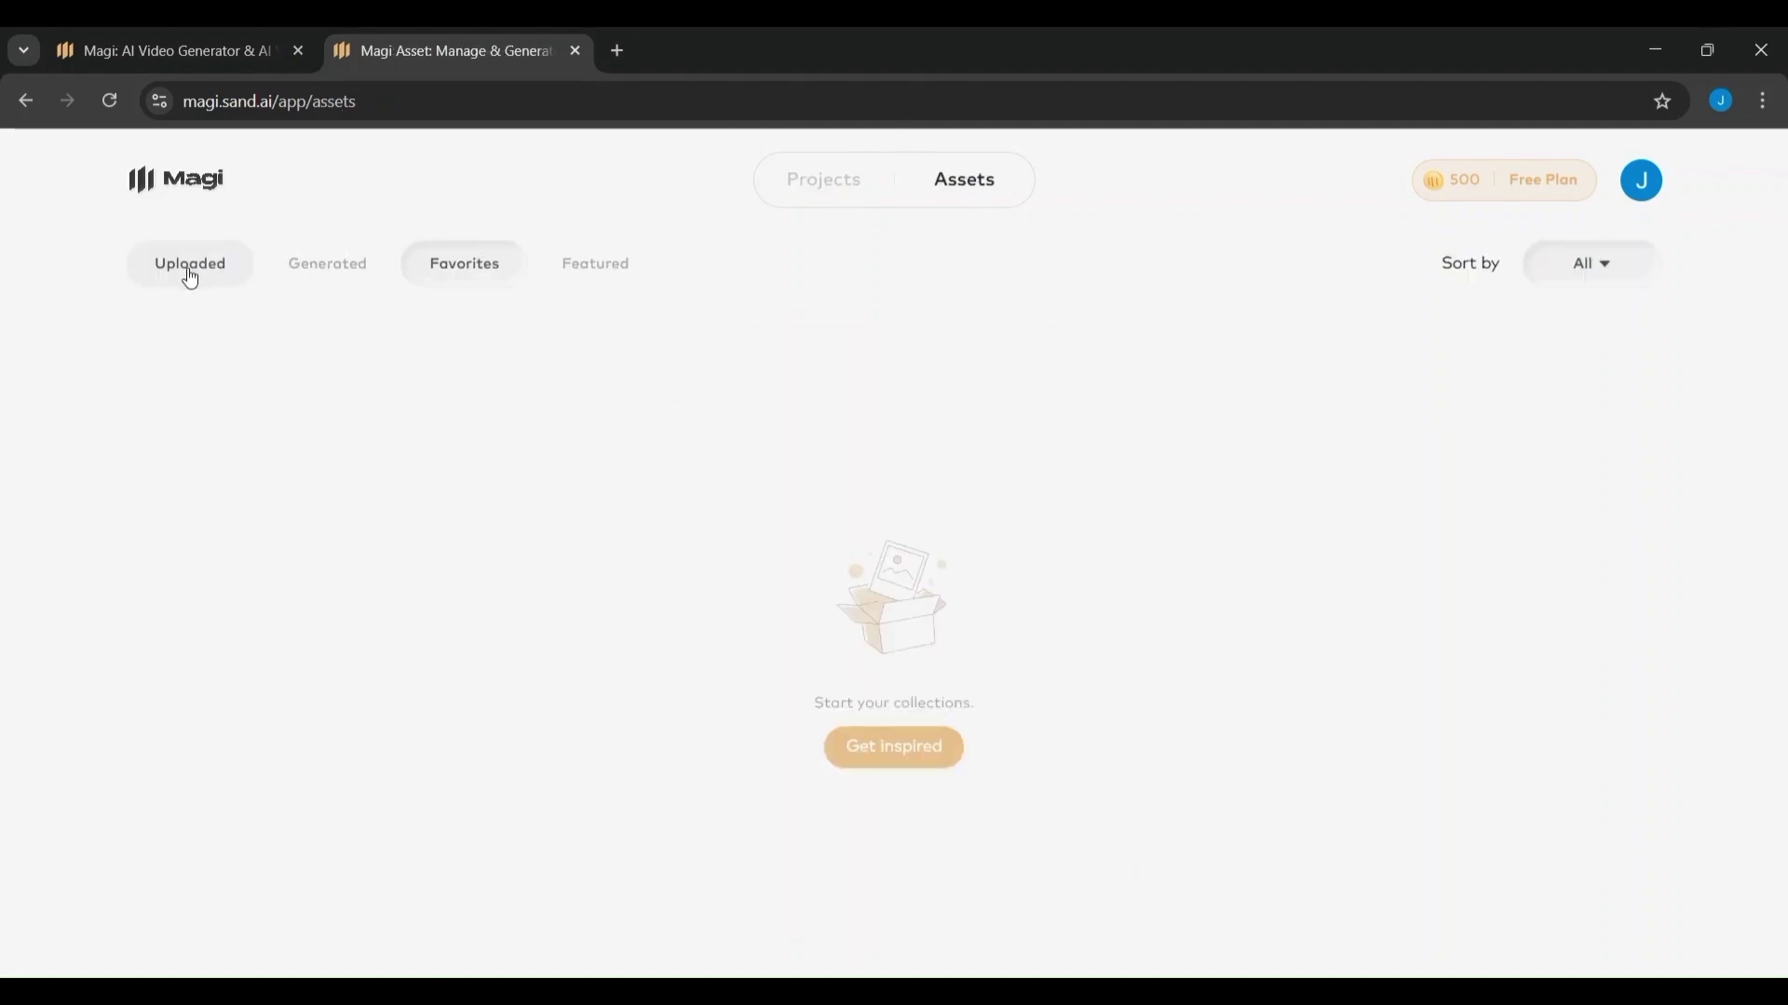
left_click(172, 278)
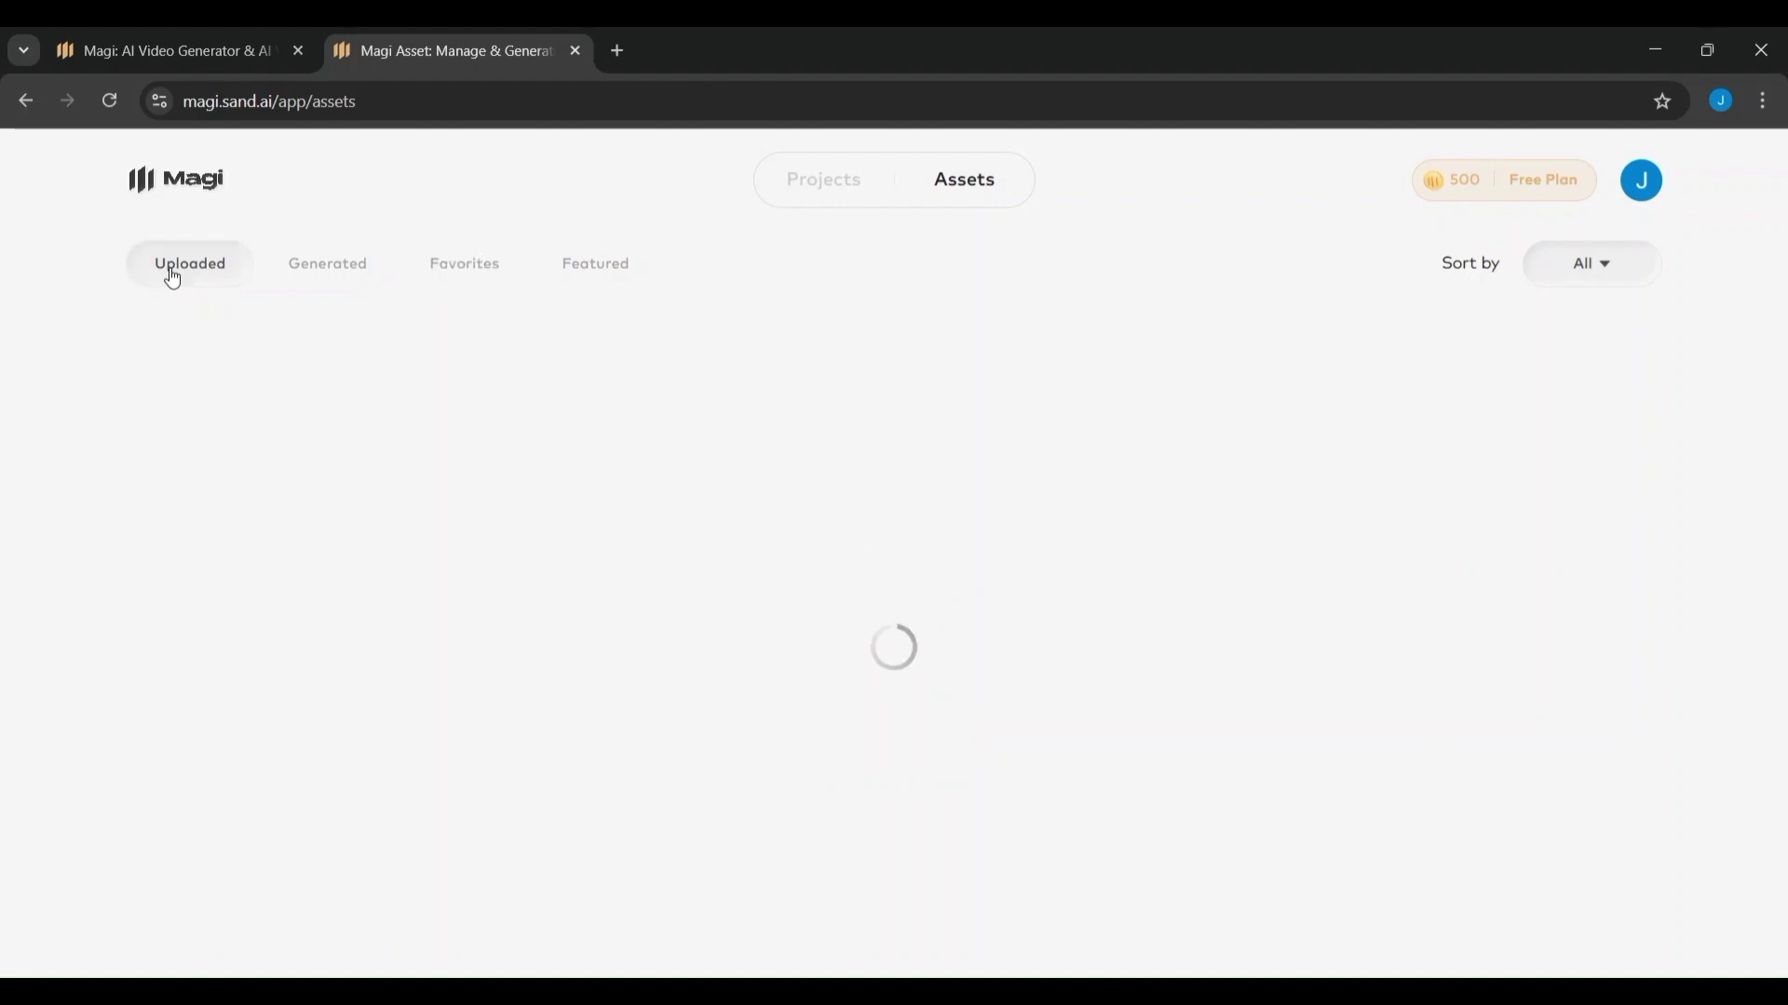
left_click(346, 278)
left_click(460, 277)
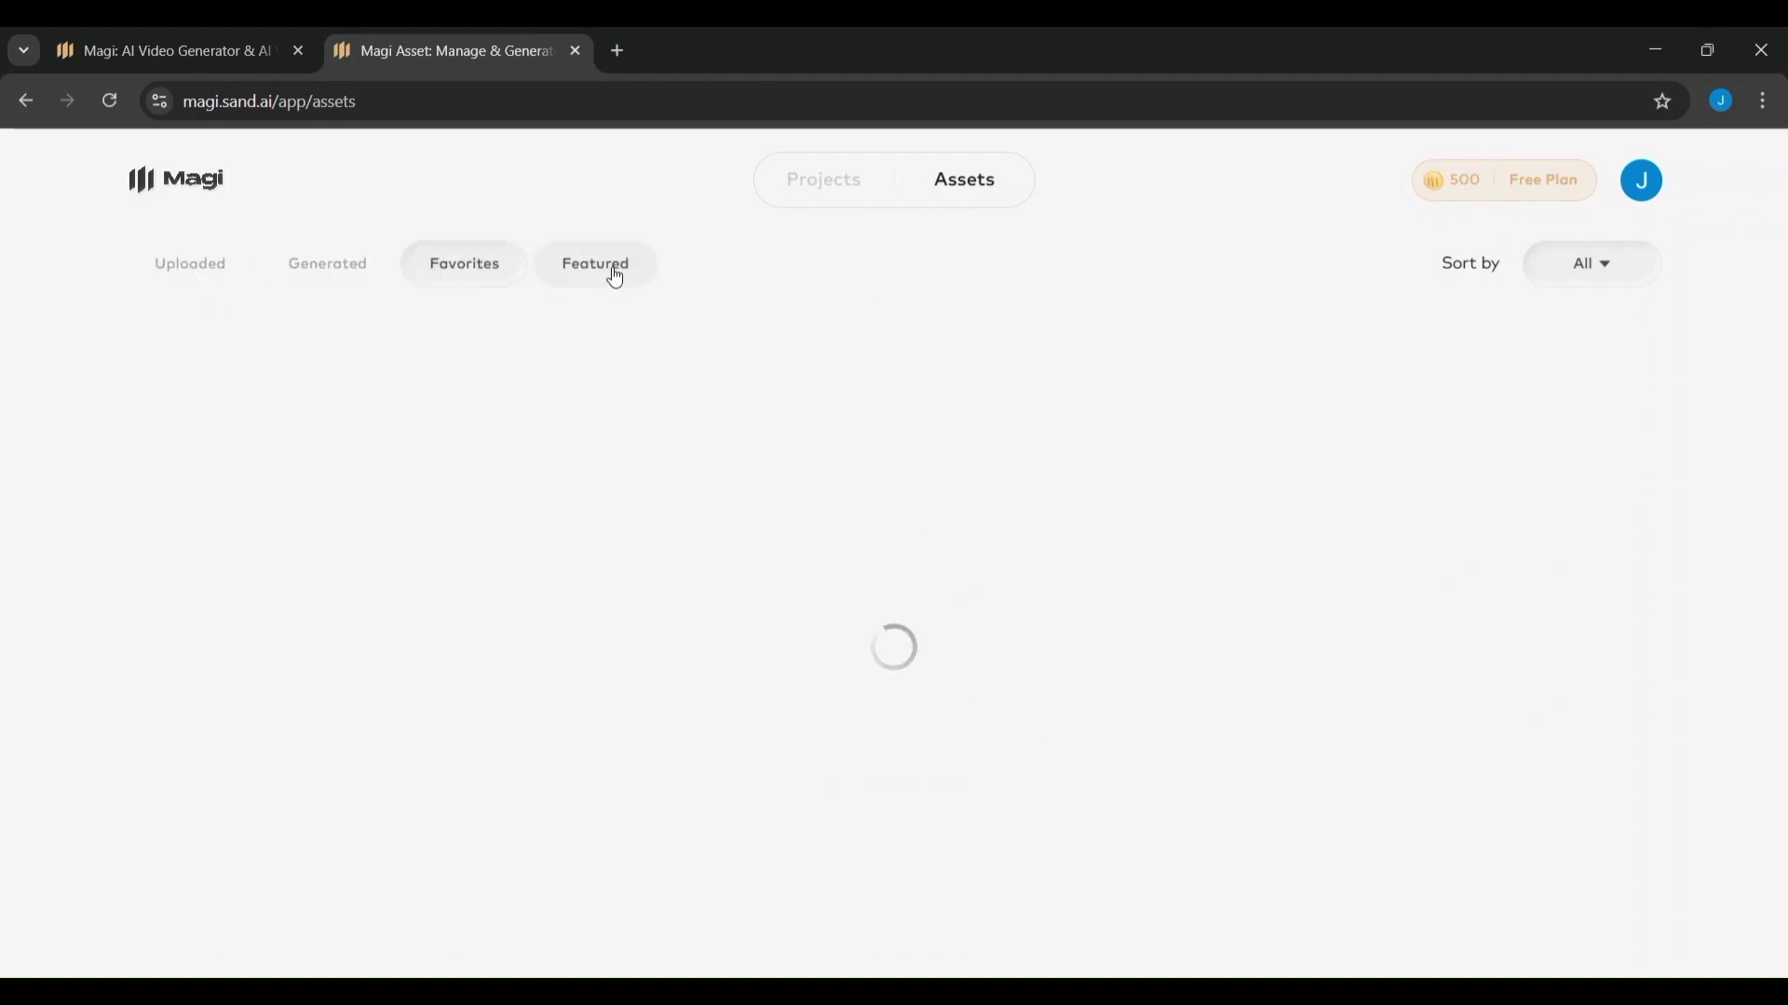
left_click(611, 272)
Step: Return to the projects list and create a new empty project
left_click(806, 198)
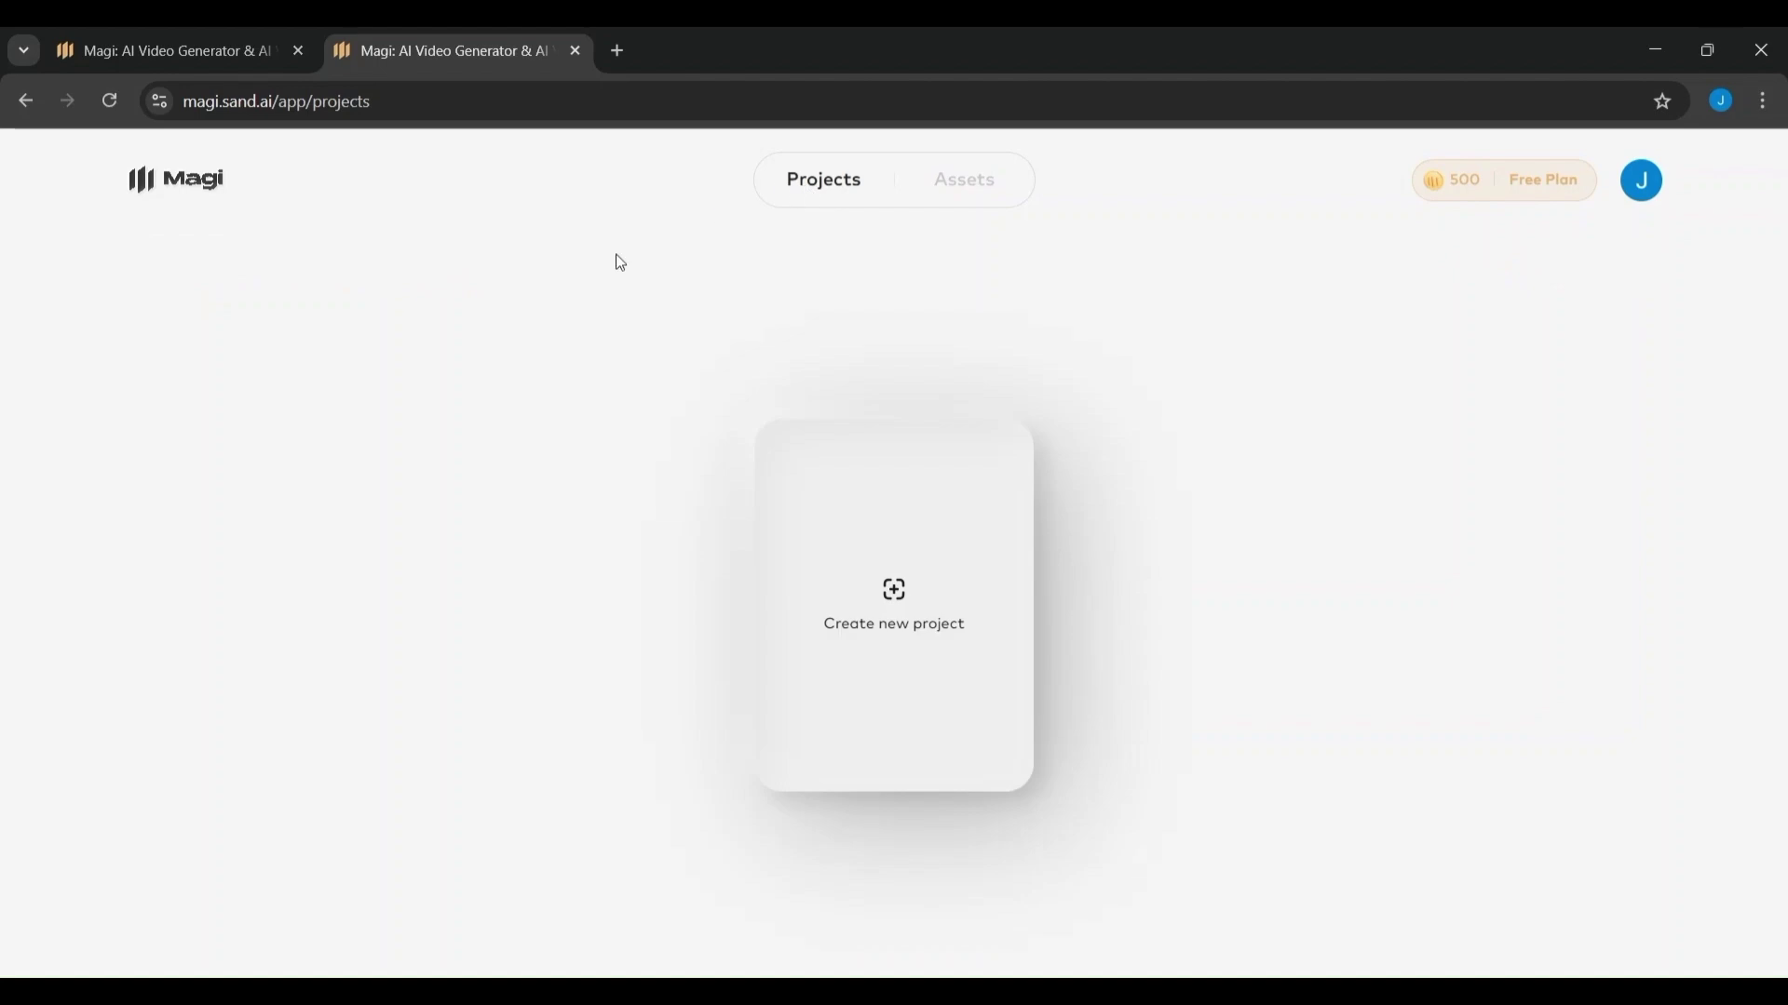
left_click(966, 685)
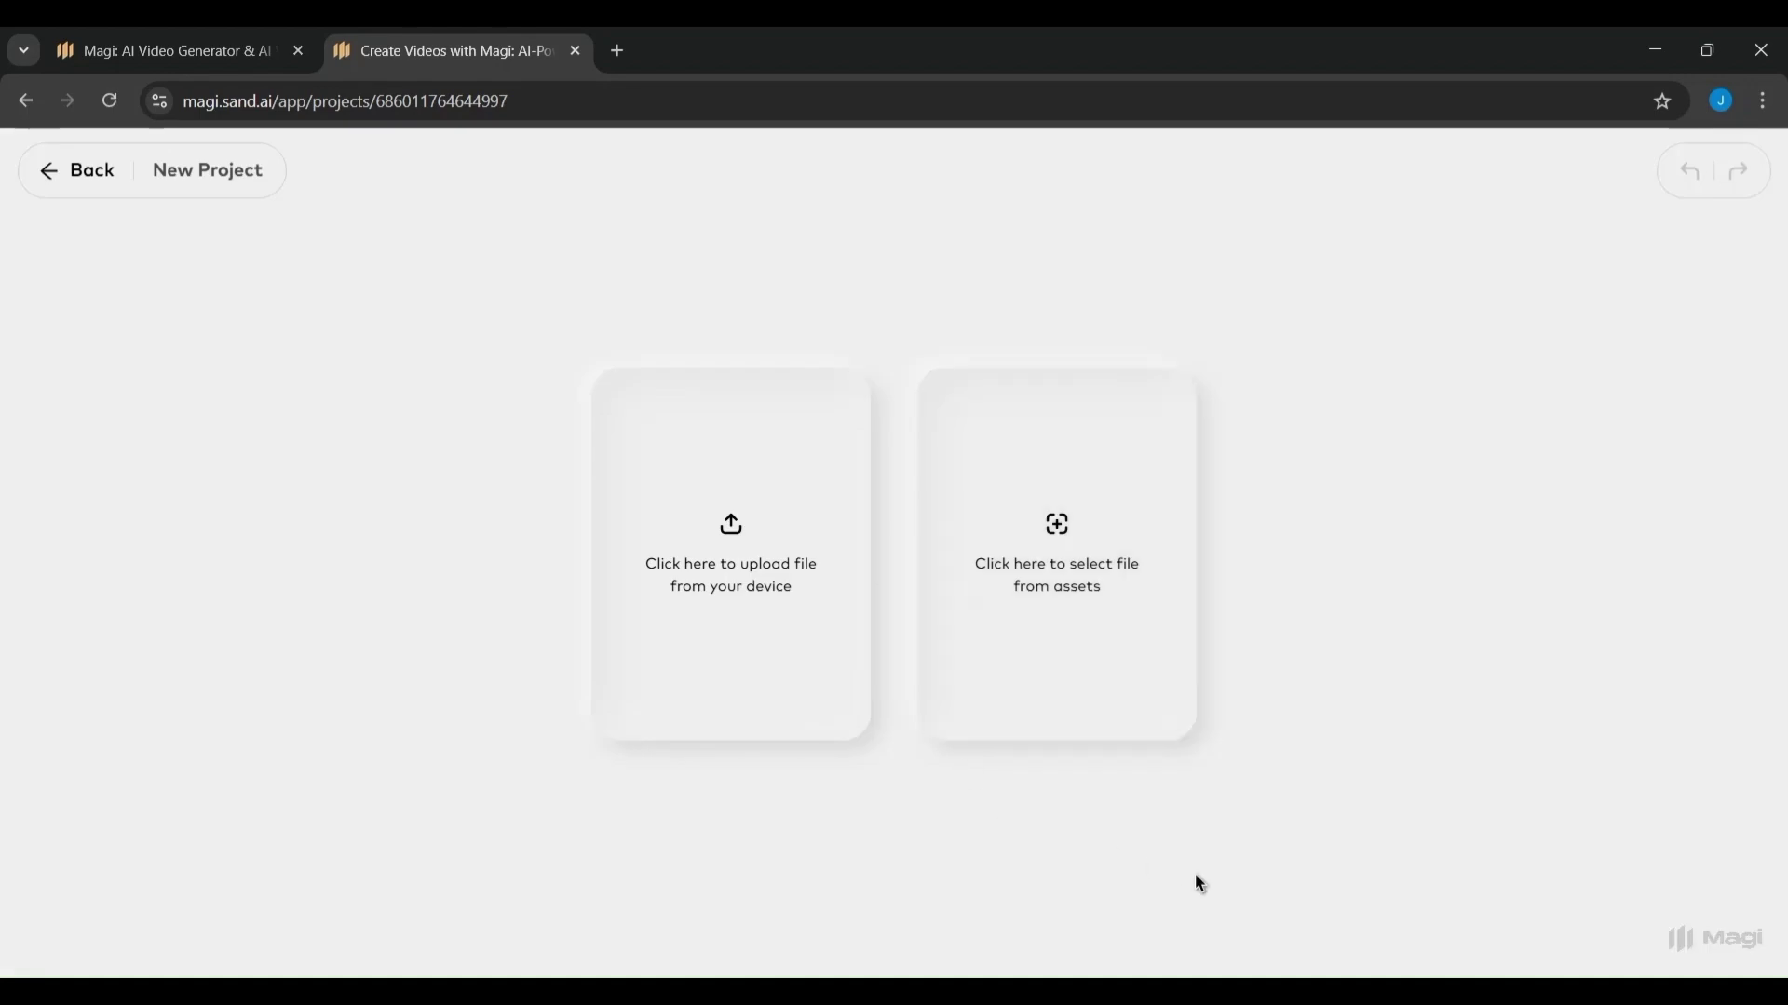
key("super+shift+s")
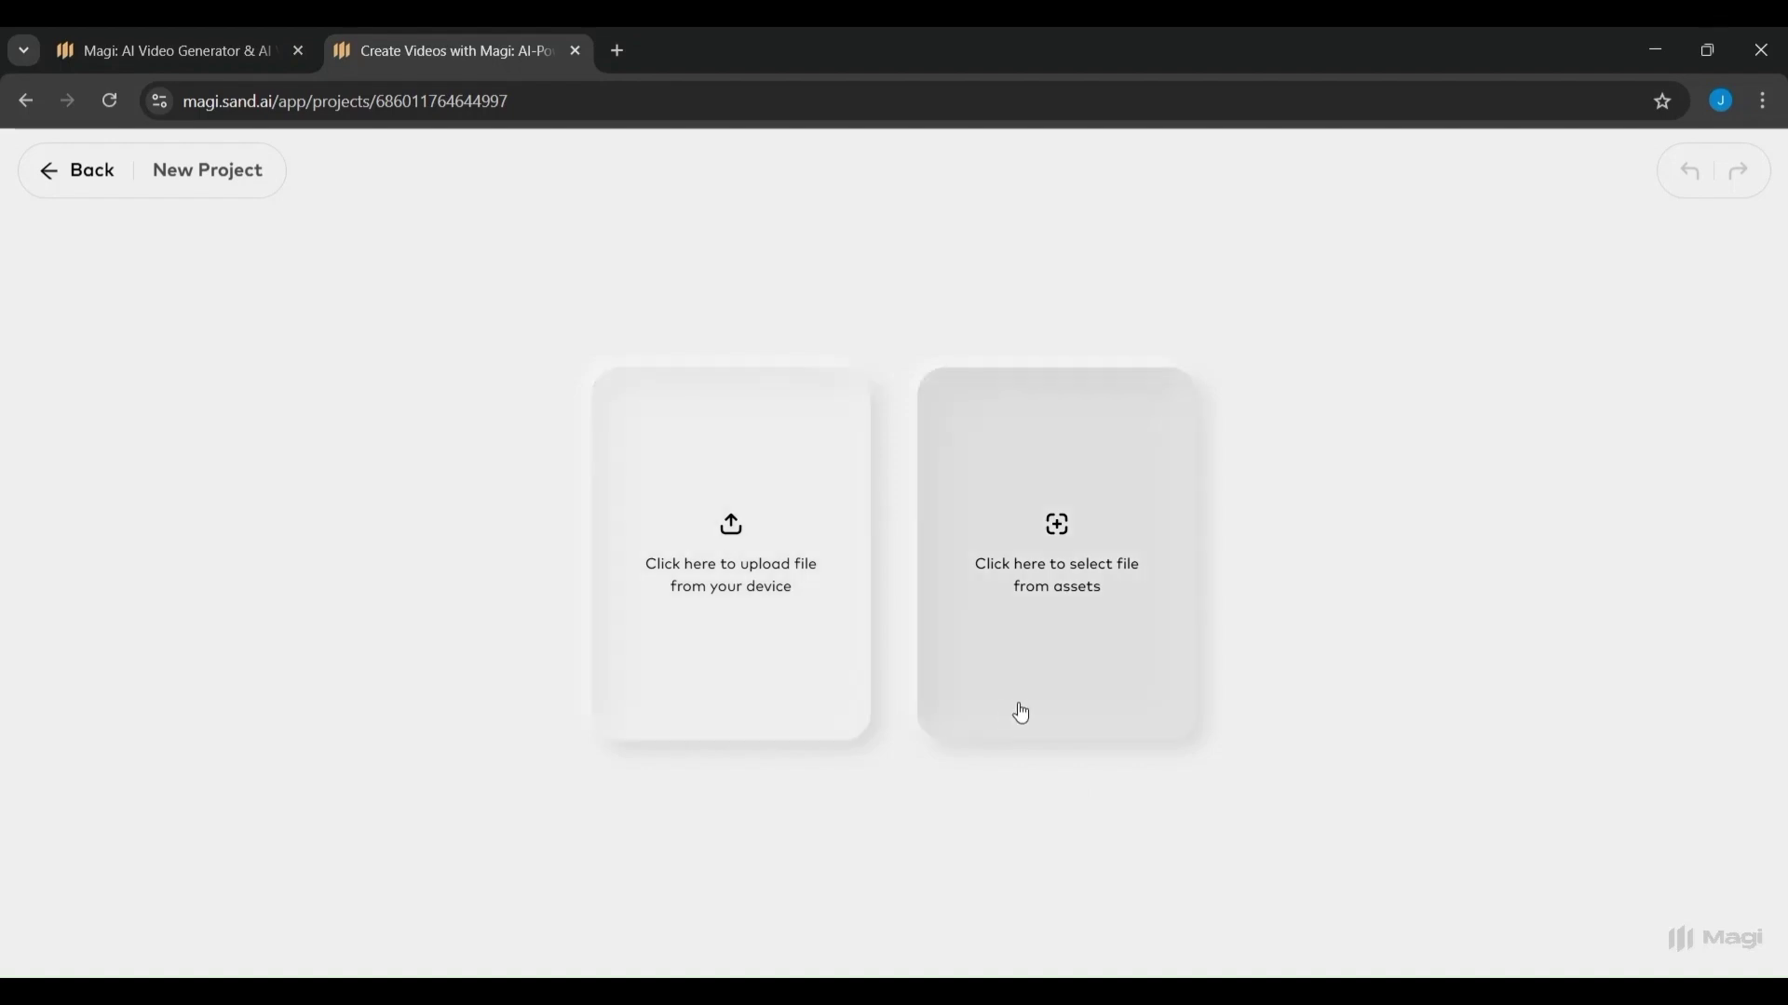
Step: Add the featured motorcycle-rider image from the assets library to the project
left_click(1020, 713)
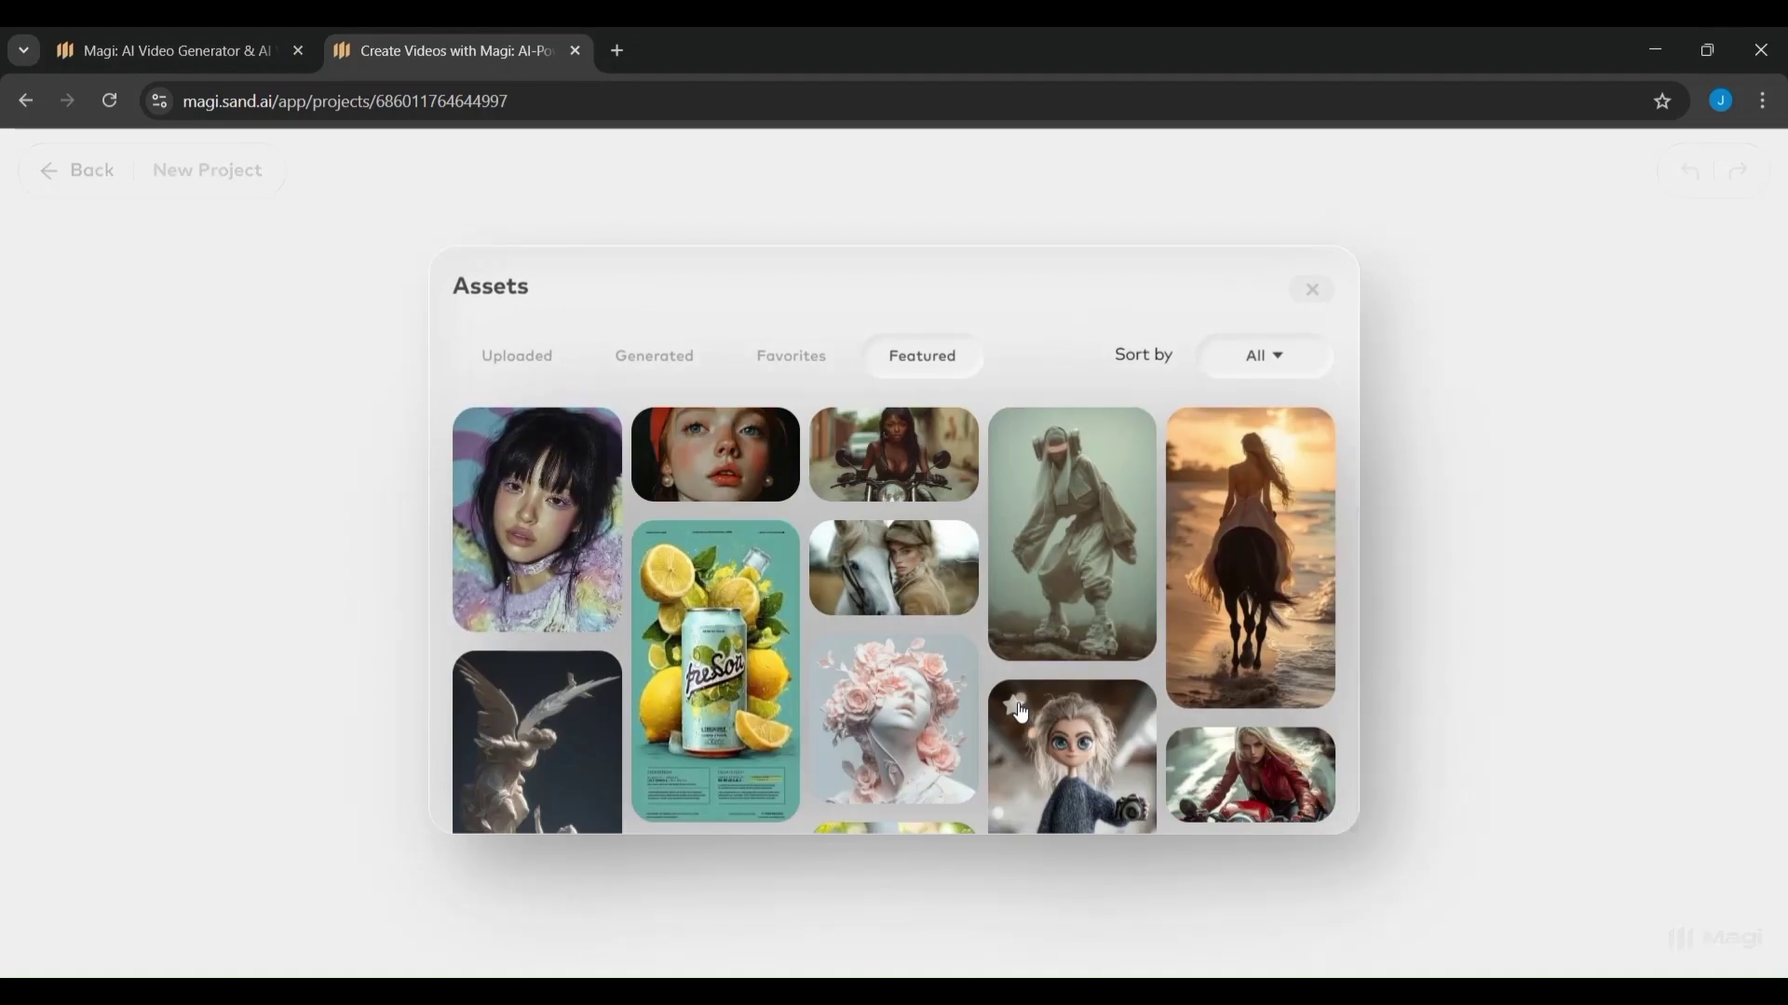
mouse_move(562, 562)
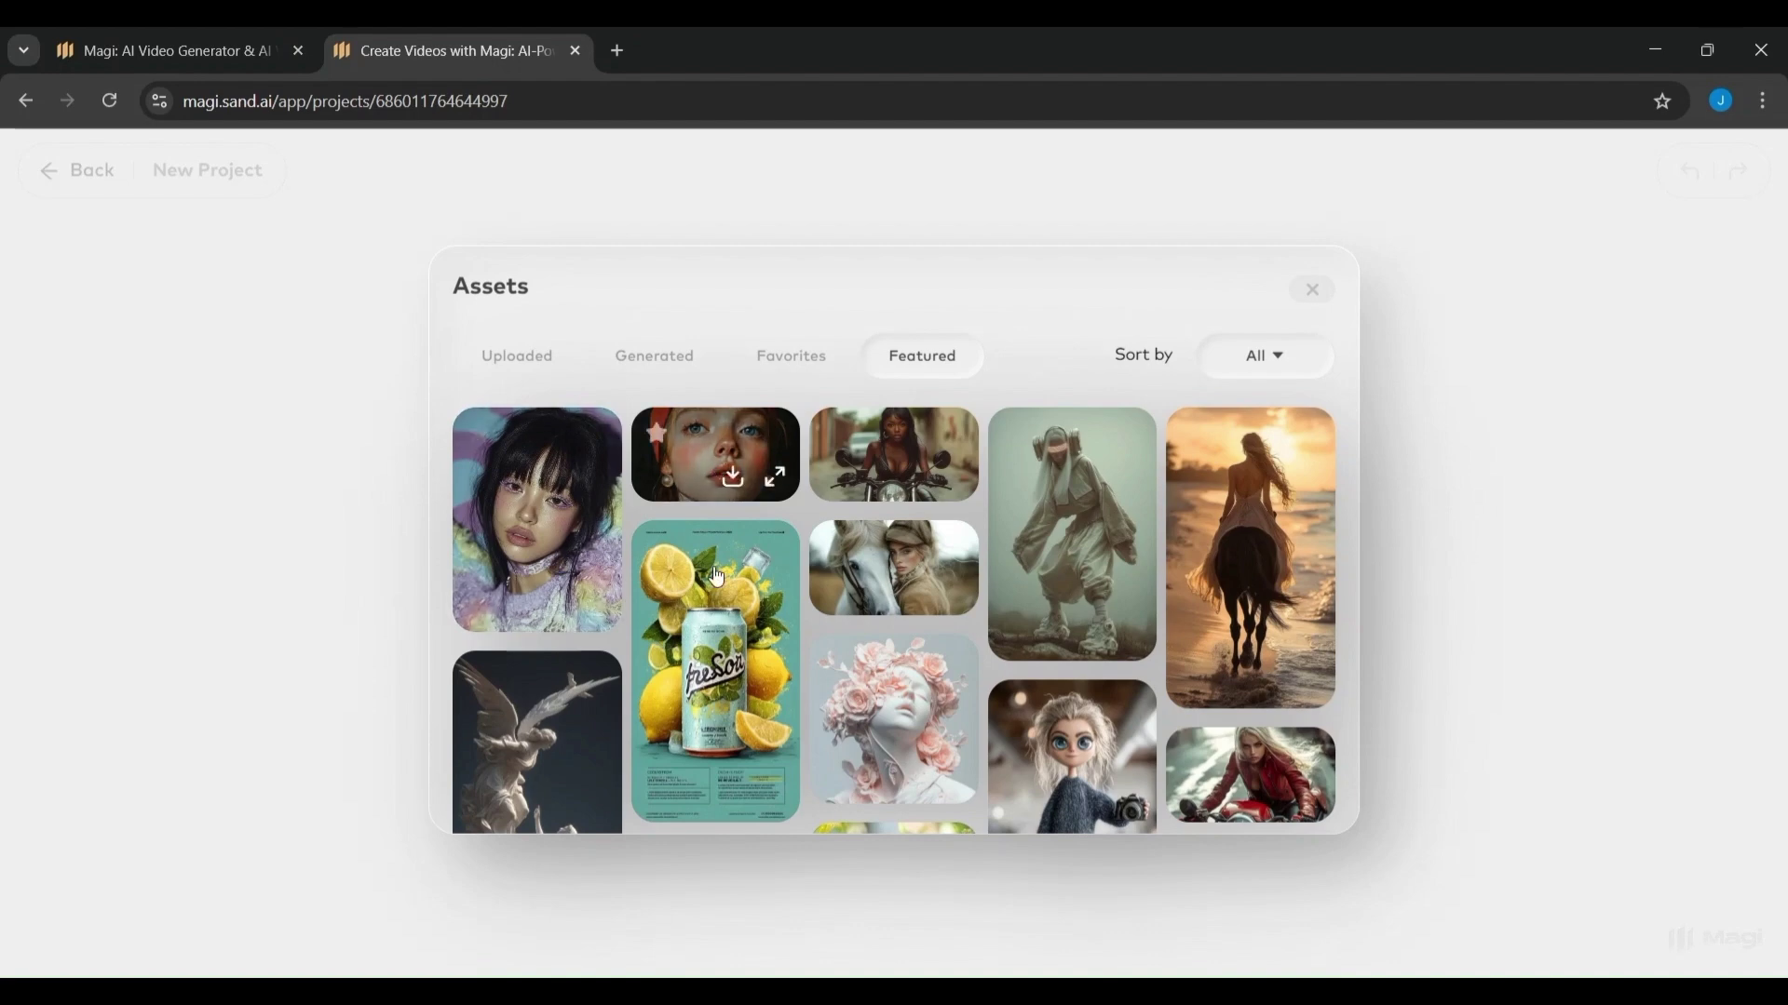
mouse_move(735, 698)
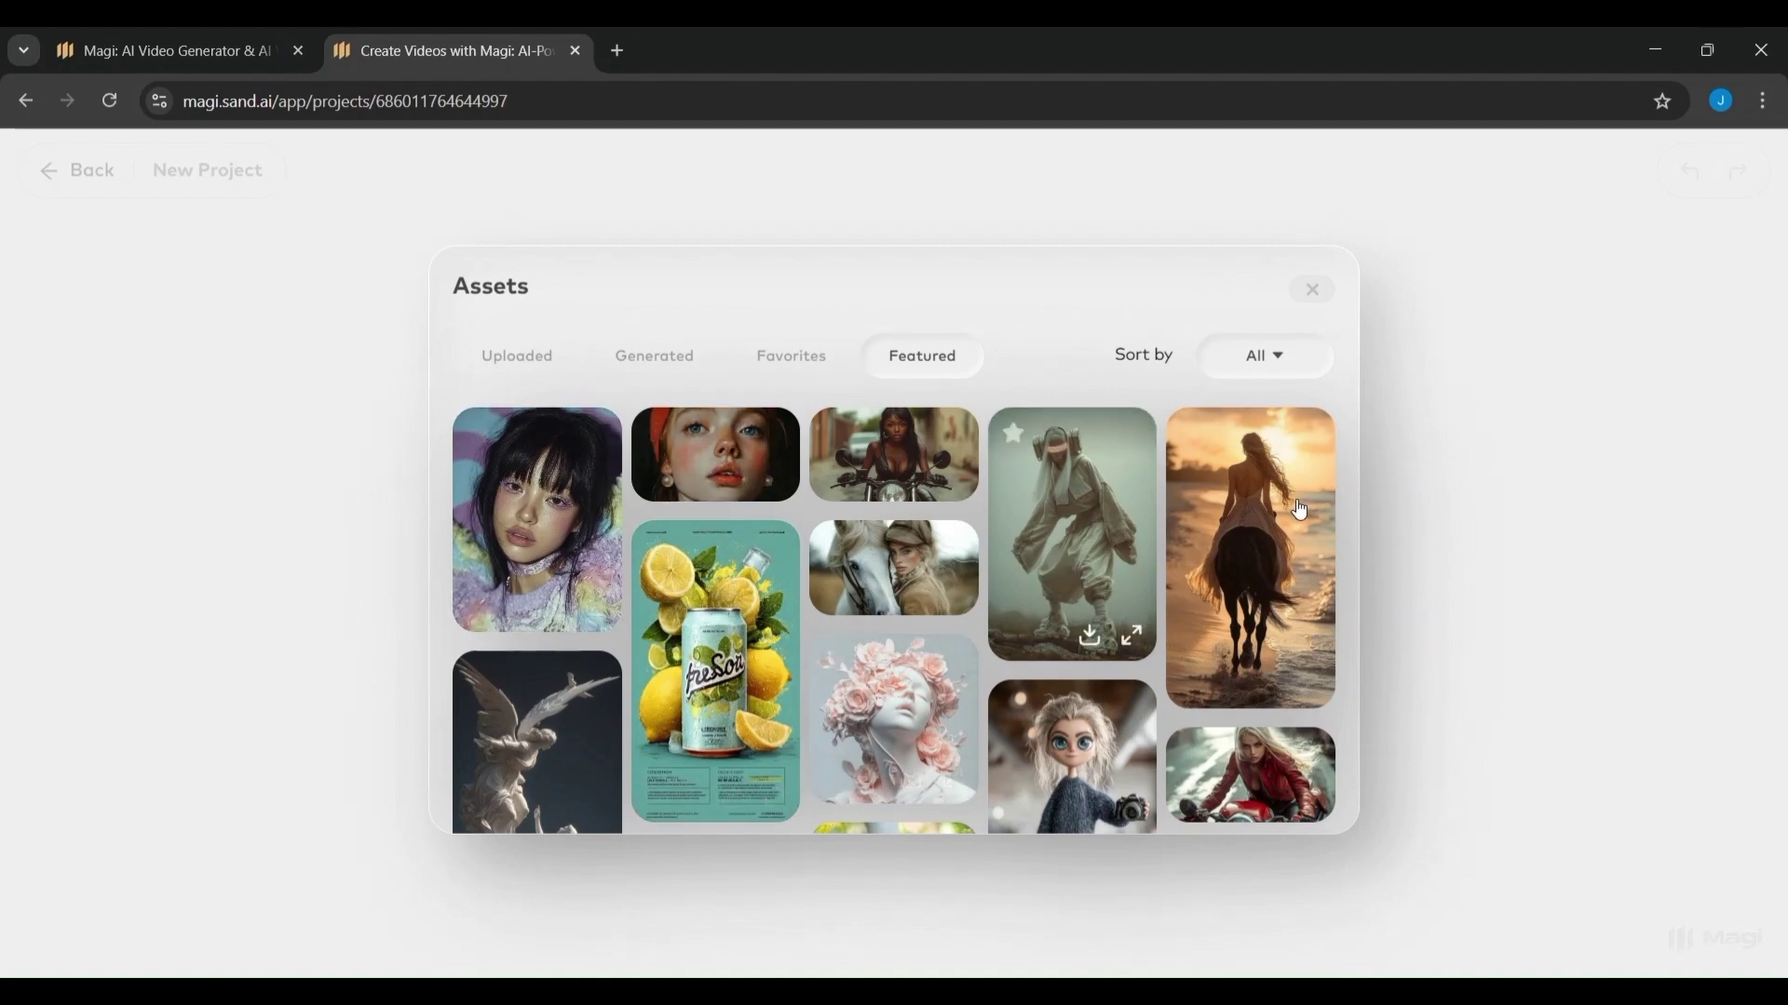
mouse_move(1349, 645)
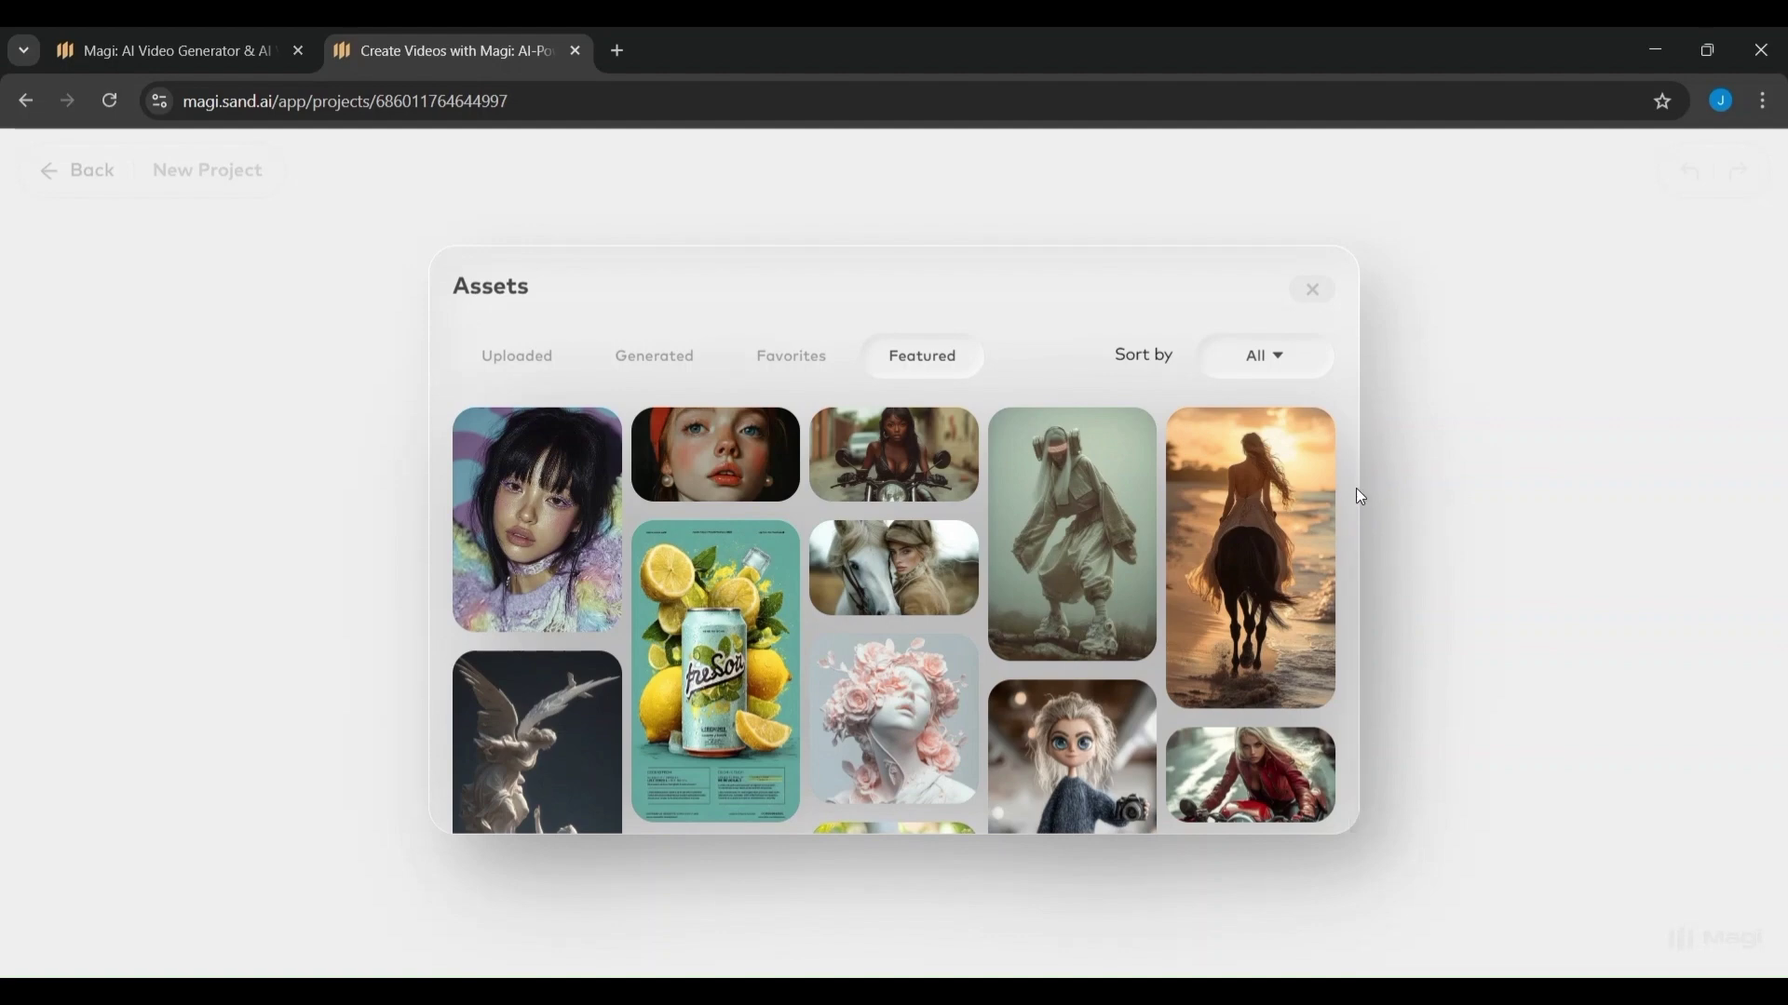
mouse_move(1356, 488)
left_mouse_down()
mouse_move(1372, 823)
mouse_move(1352, 461)
left_mouse_up()
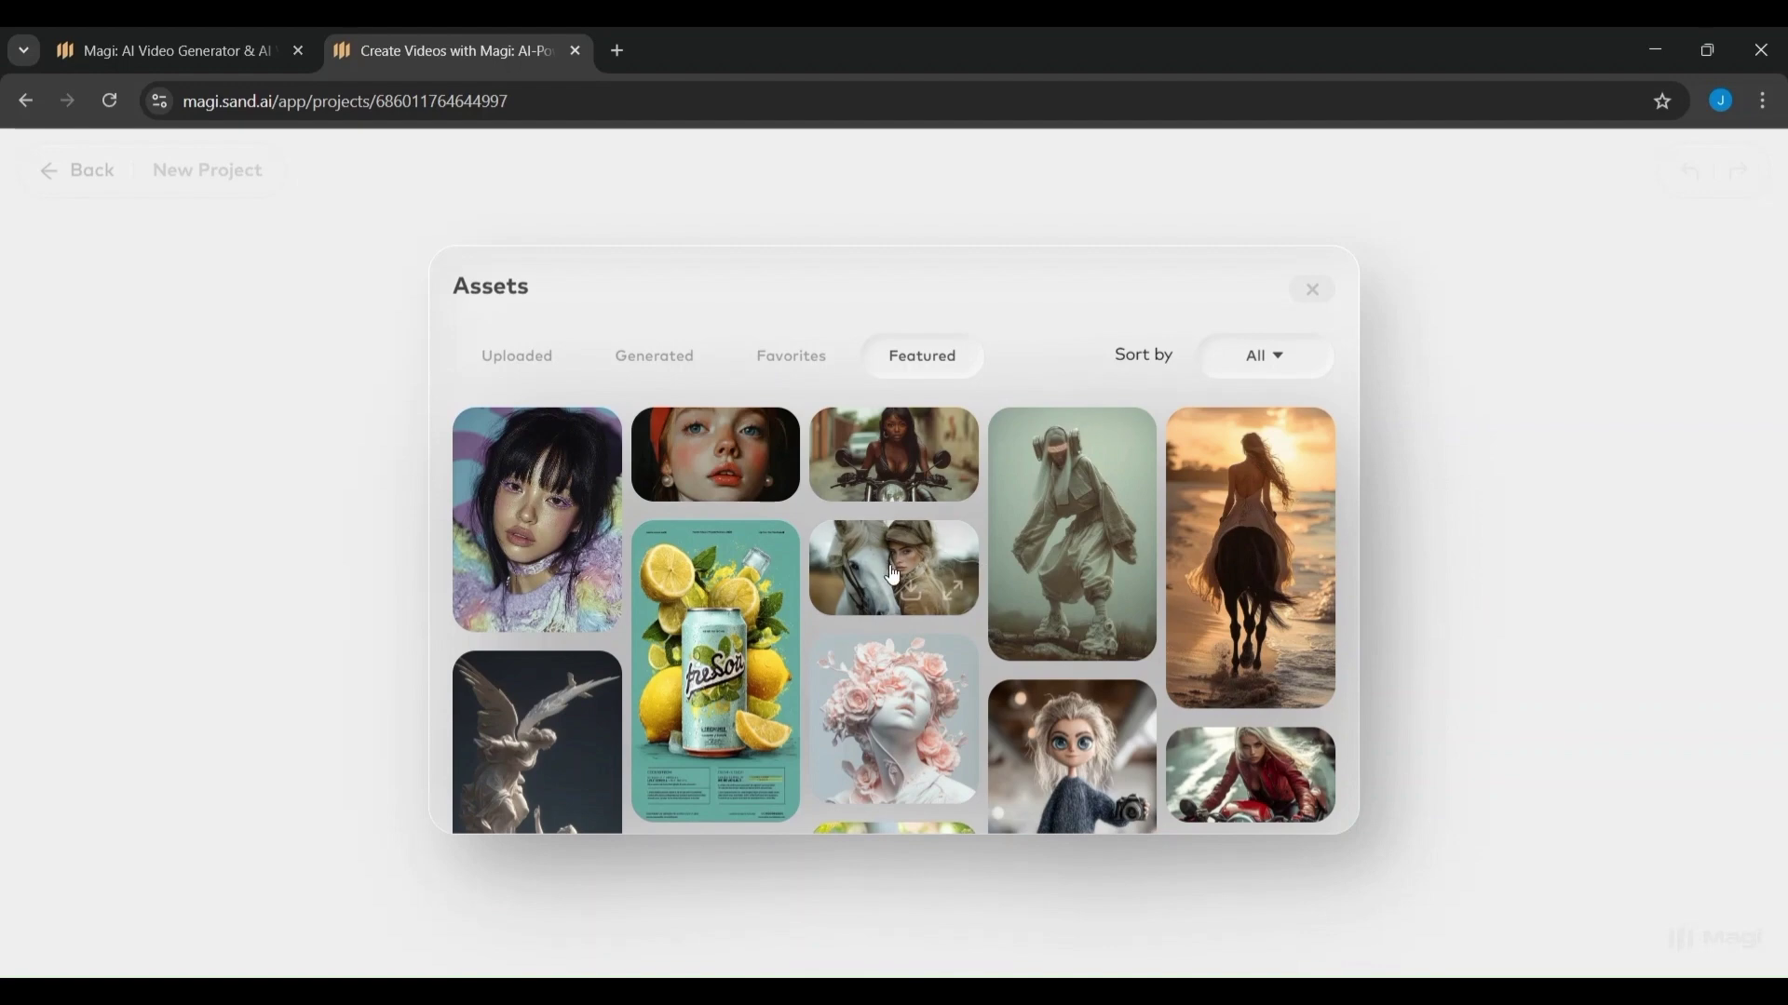
left_click(878, 447)
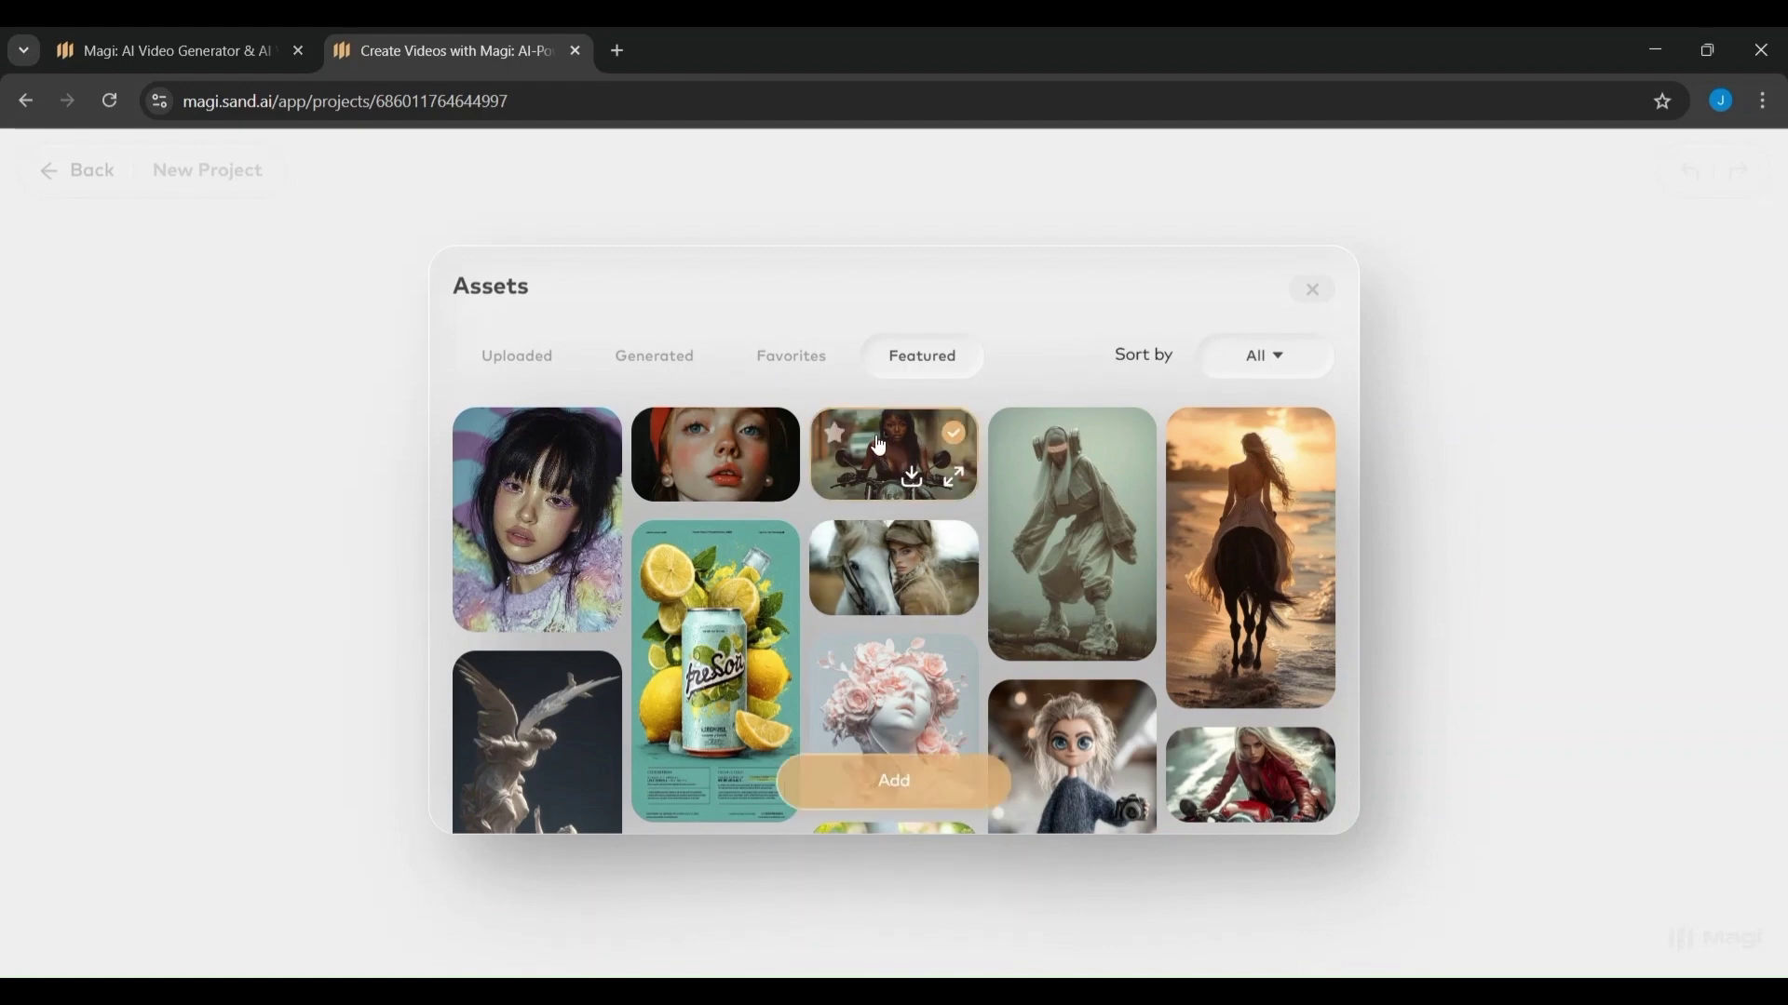
left_click(908, 800)
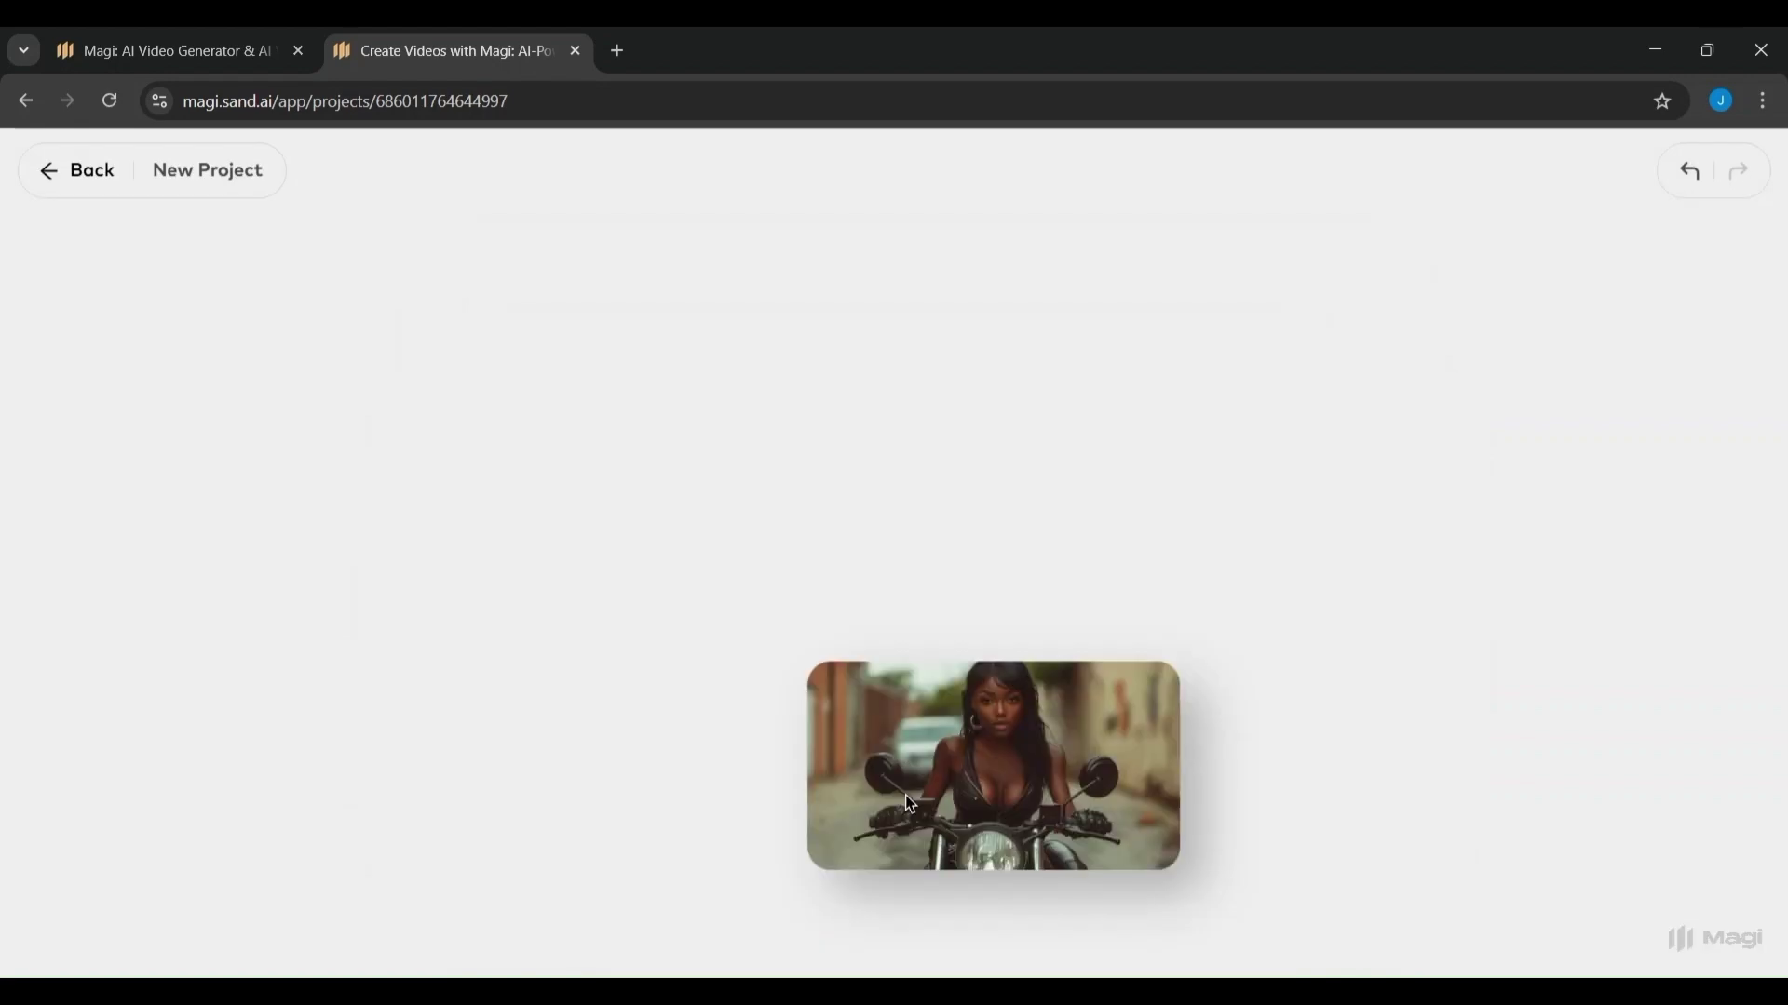
Step: Drag the motorcycle-rider image card up and to the left on the canvas
mouse_move(1053, 767)
left_click(901, 760)
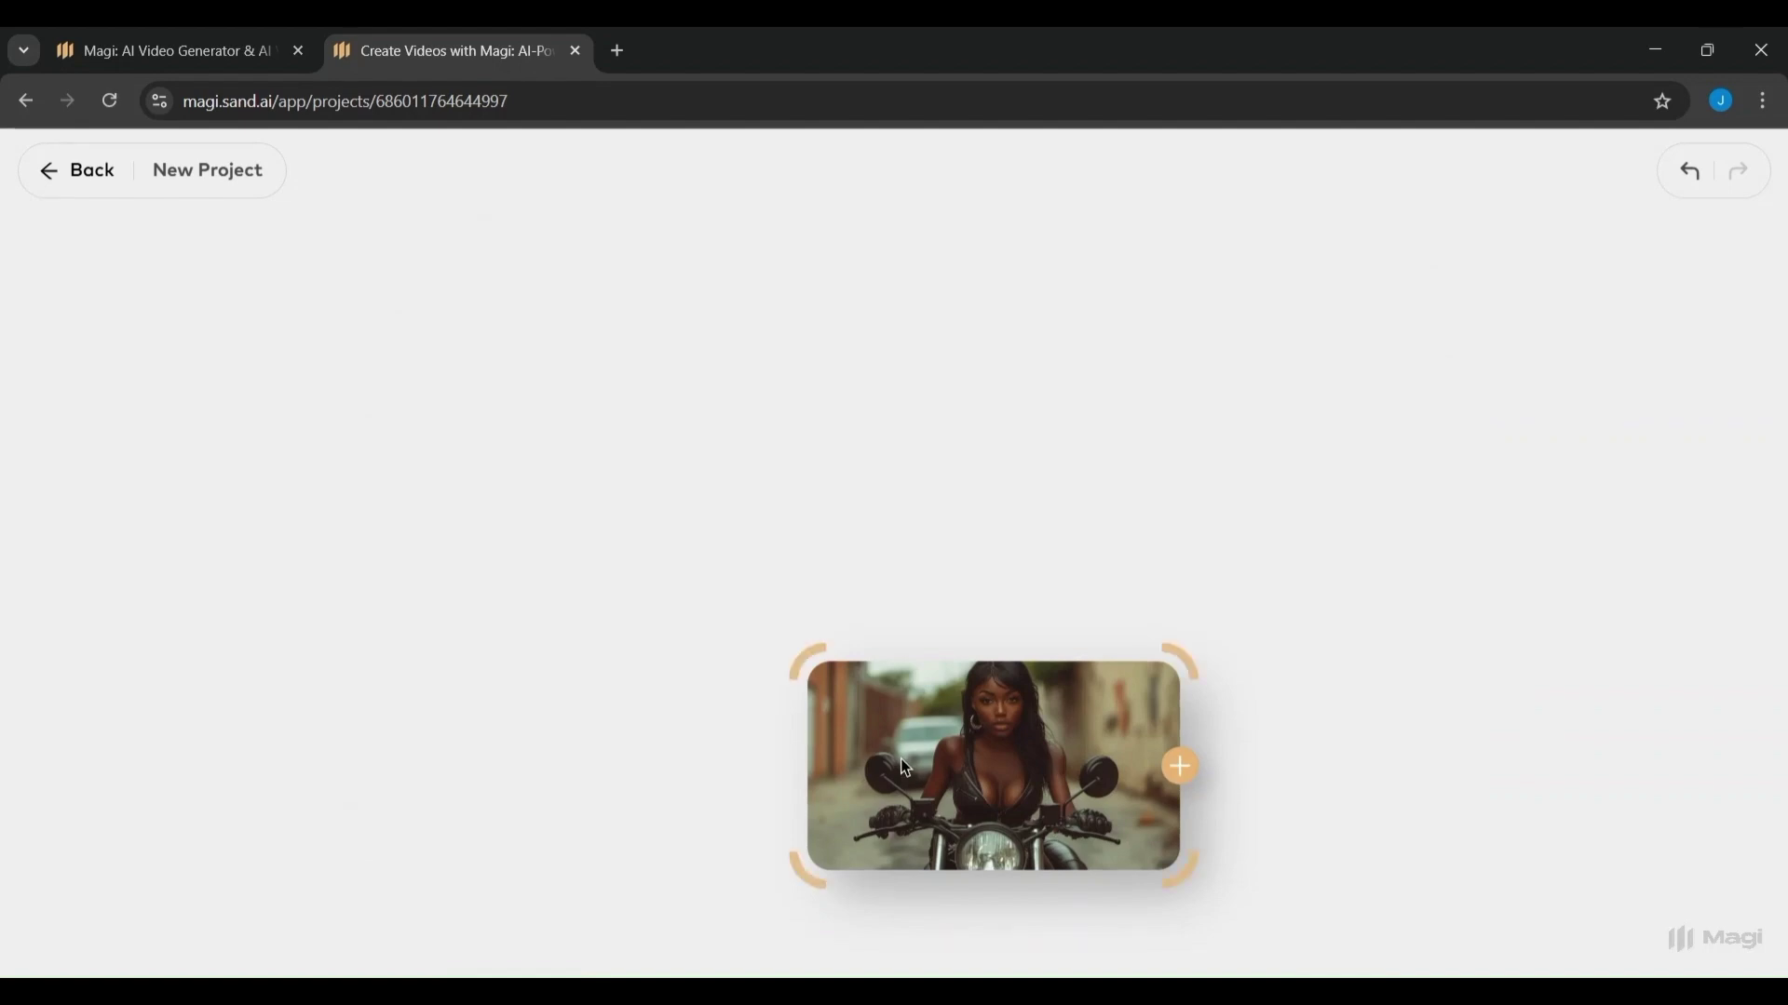
left_click_drag(901, 758, 700, 540)
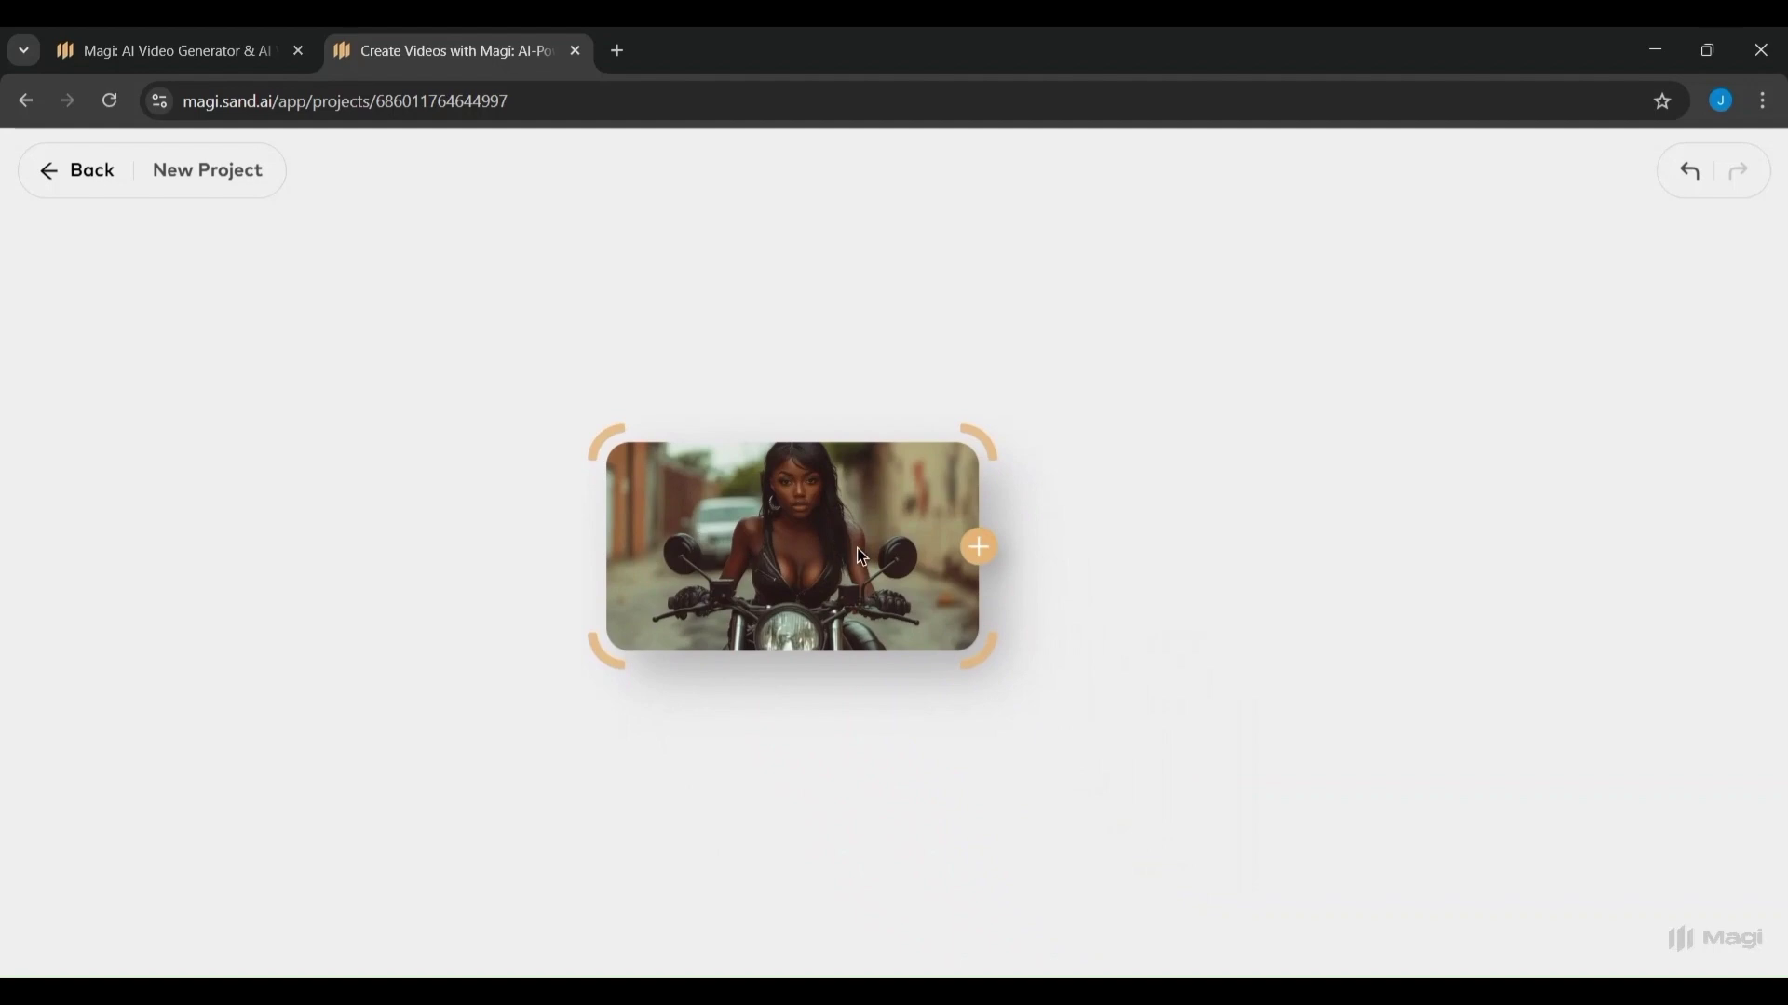
Step: Add an Image to Video node to the motorcycle image with the prompt 'riding bike'
left_click(986, 553)
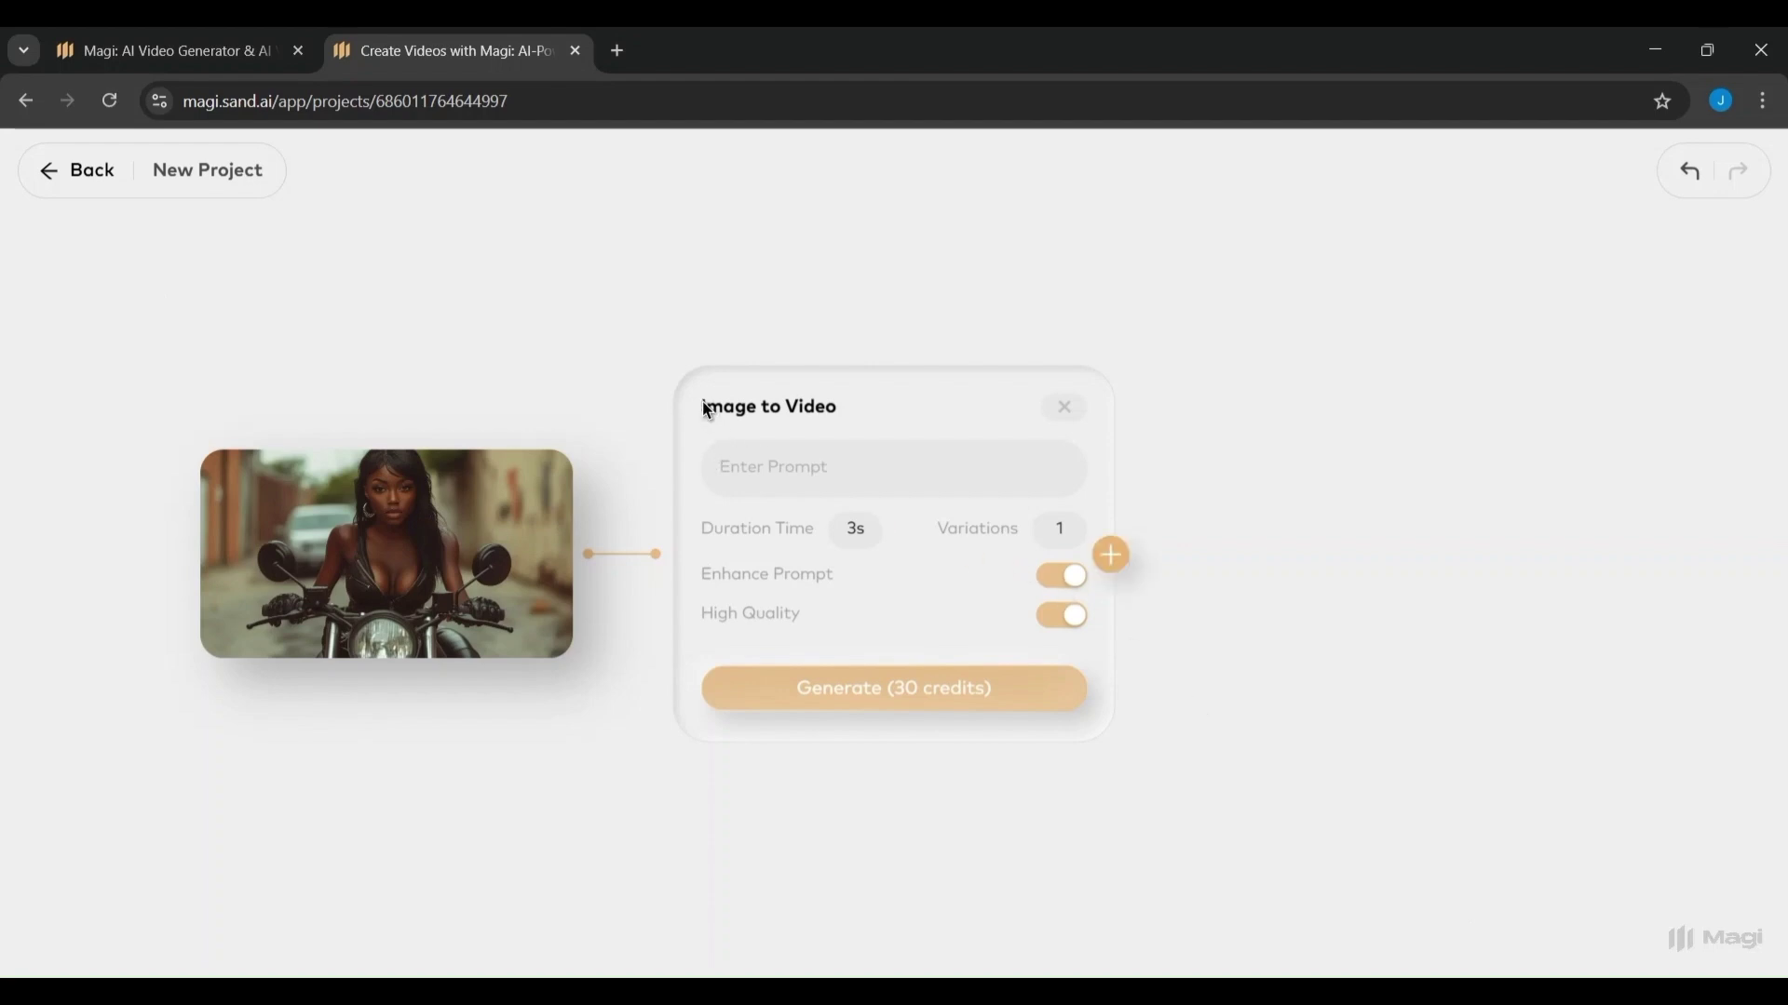
left_click_drag(705, 407, 826, 407)
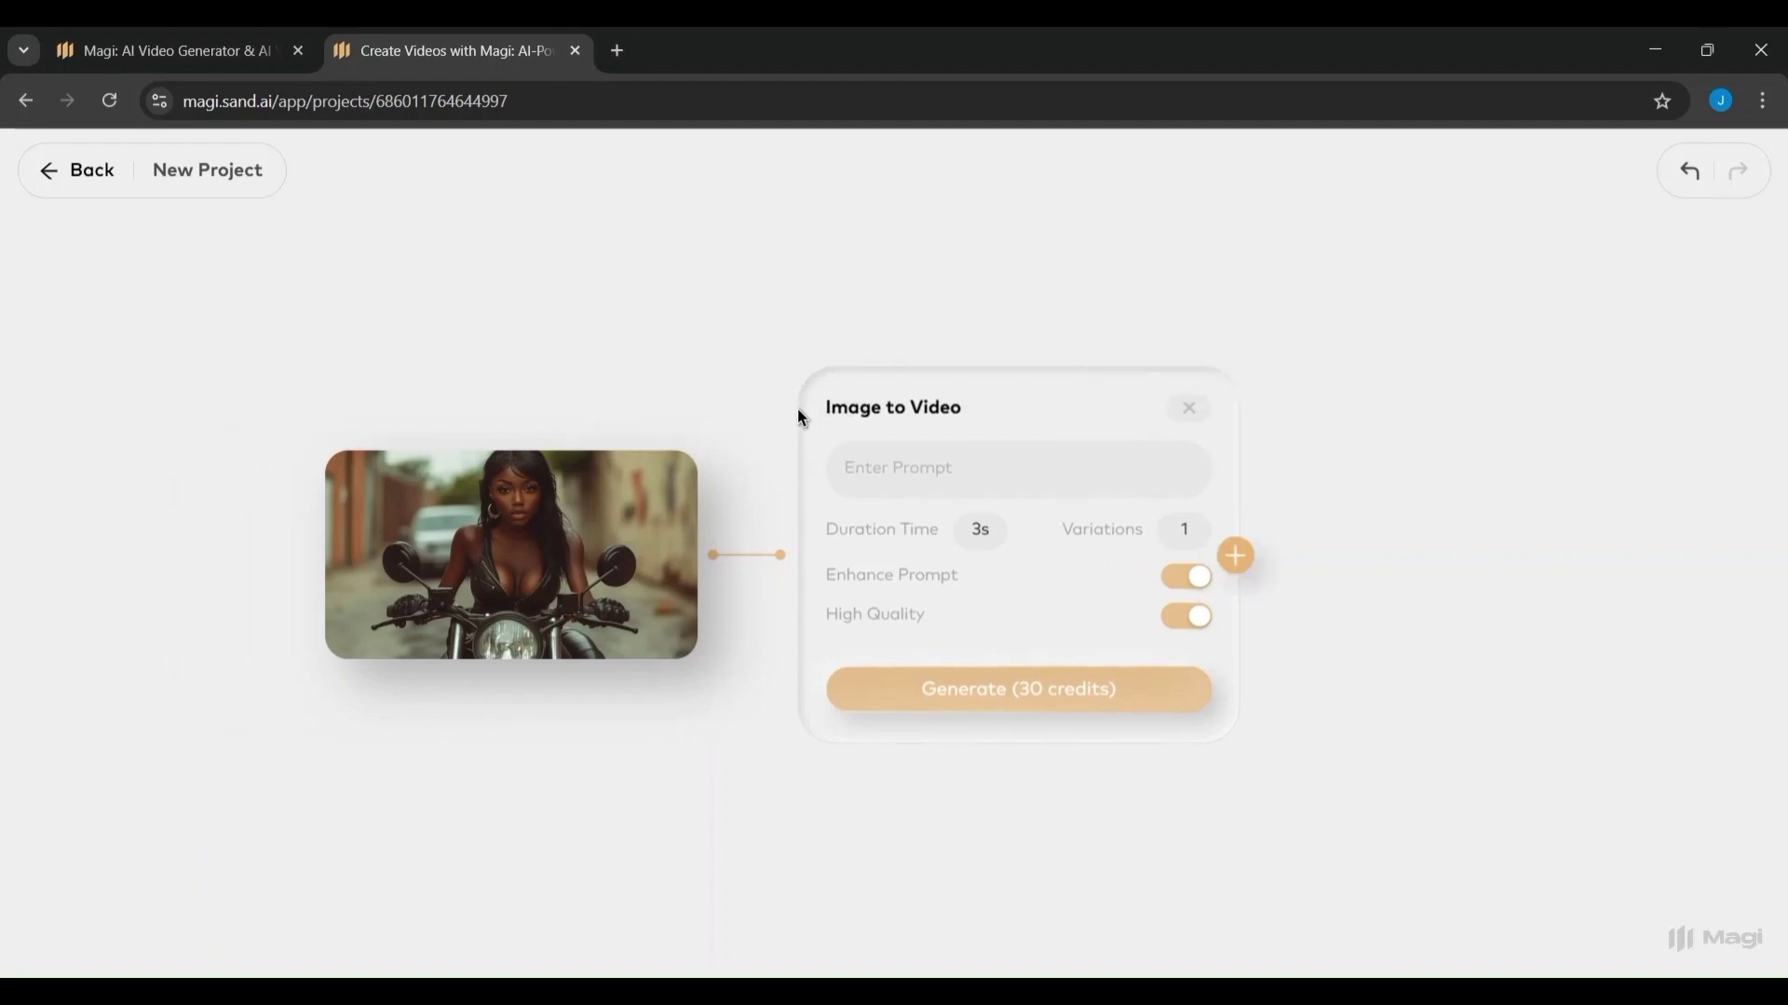
left_click(867, 450)
type("riding bike")
Step: Generate the riding-bike clip and chain a 3s Video Extension node after it
left_click(1003, 703)
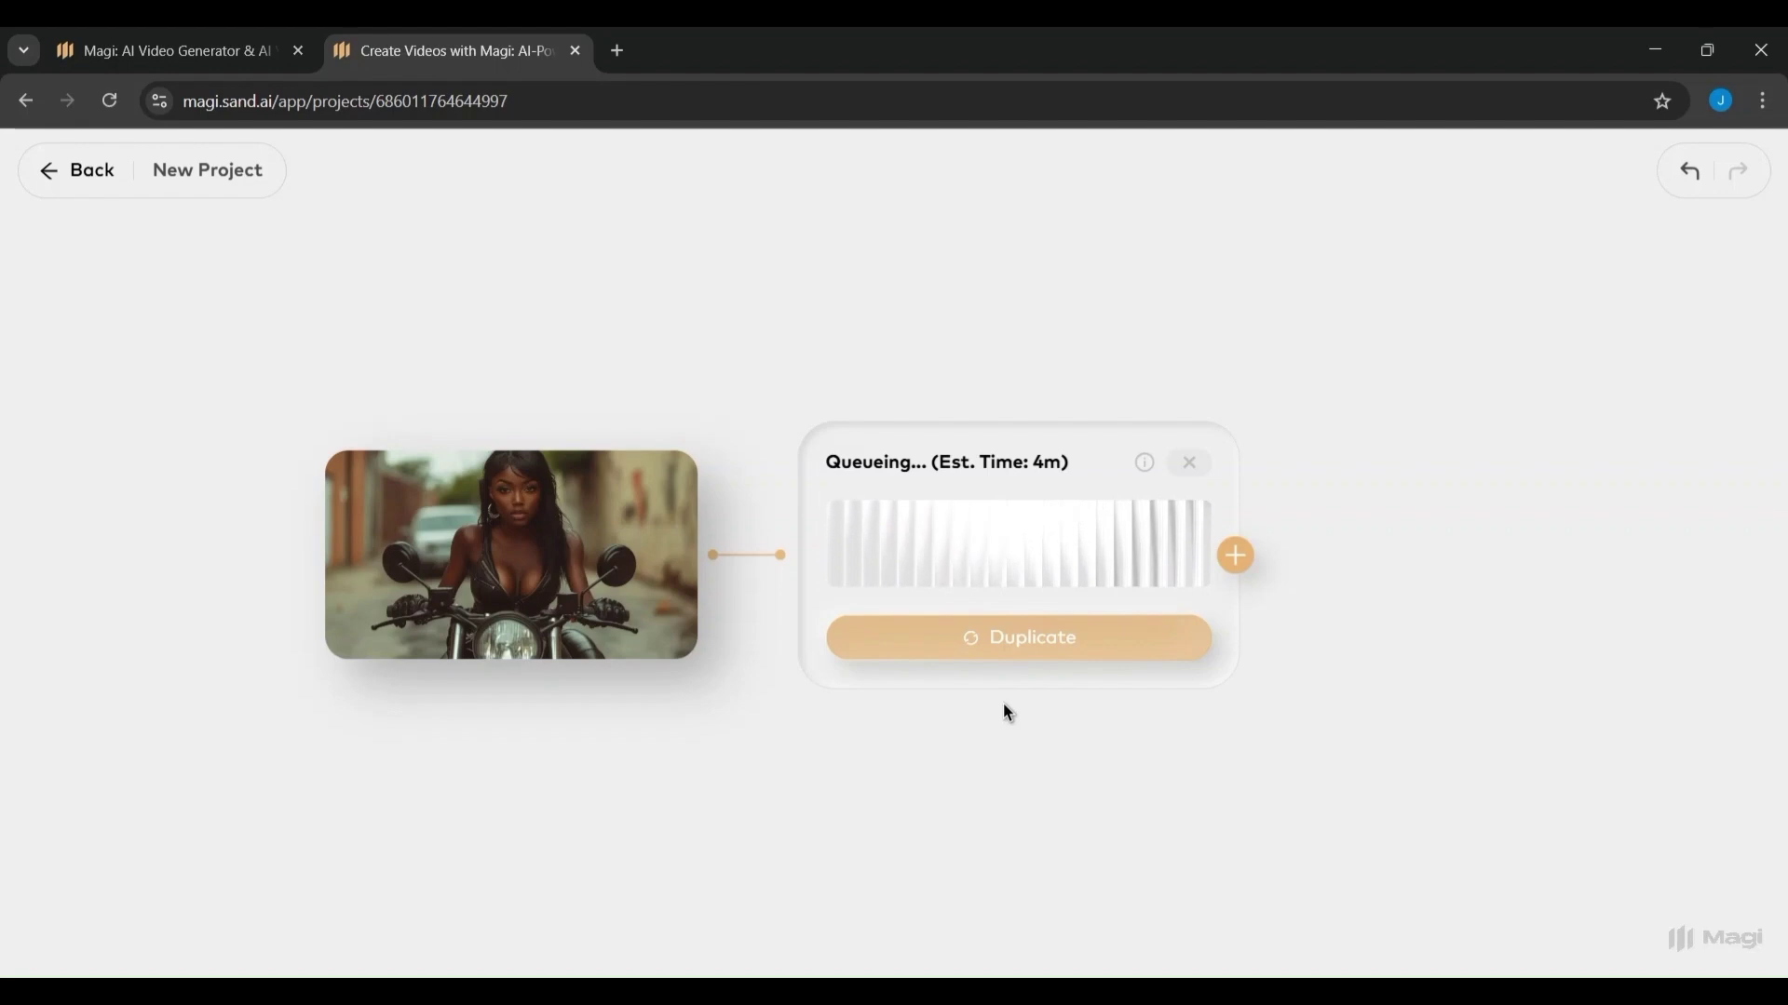
left_click(1229, 558)
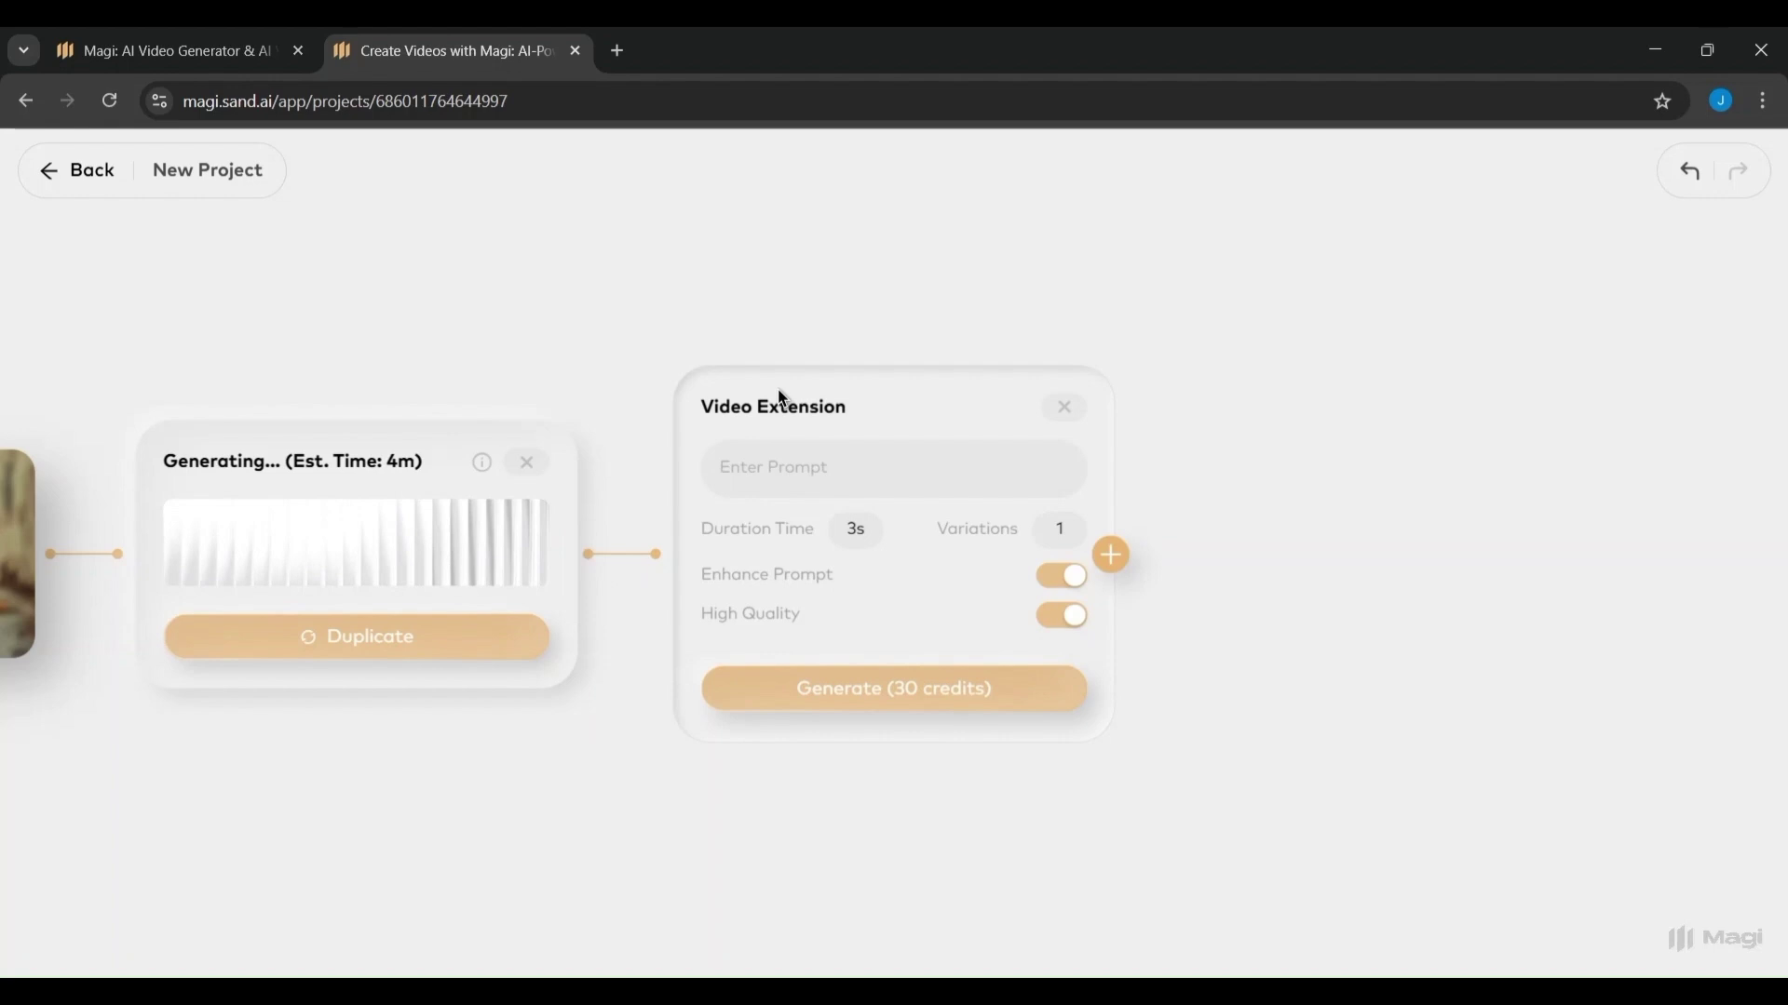
left_click_drag(783, 395, 1169, 379)
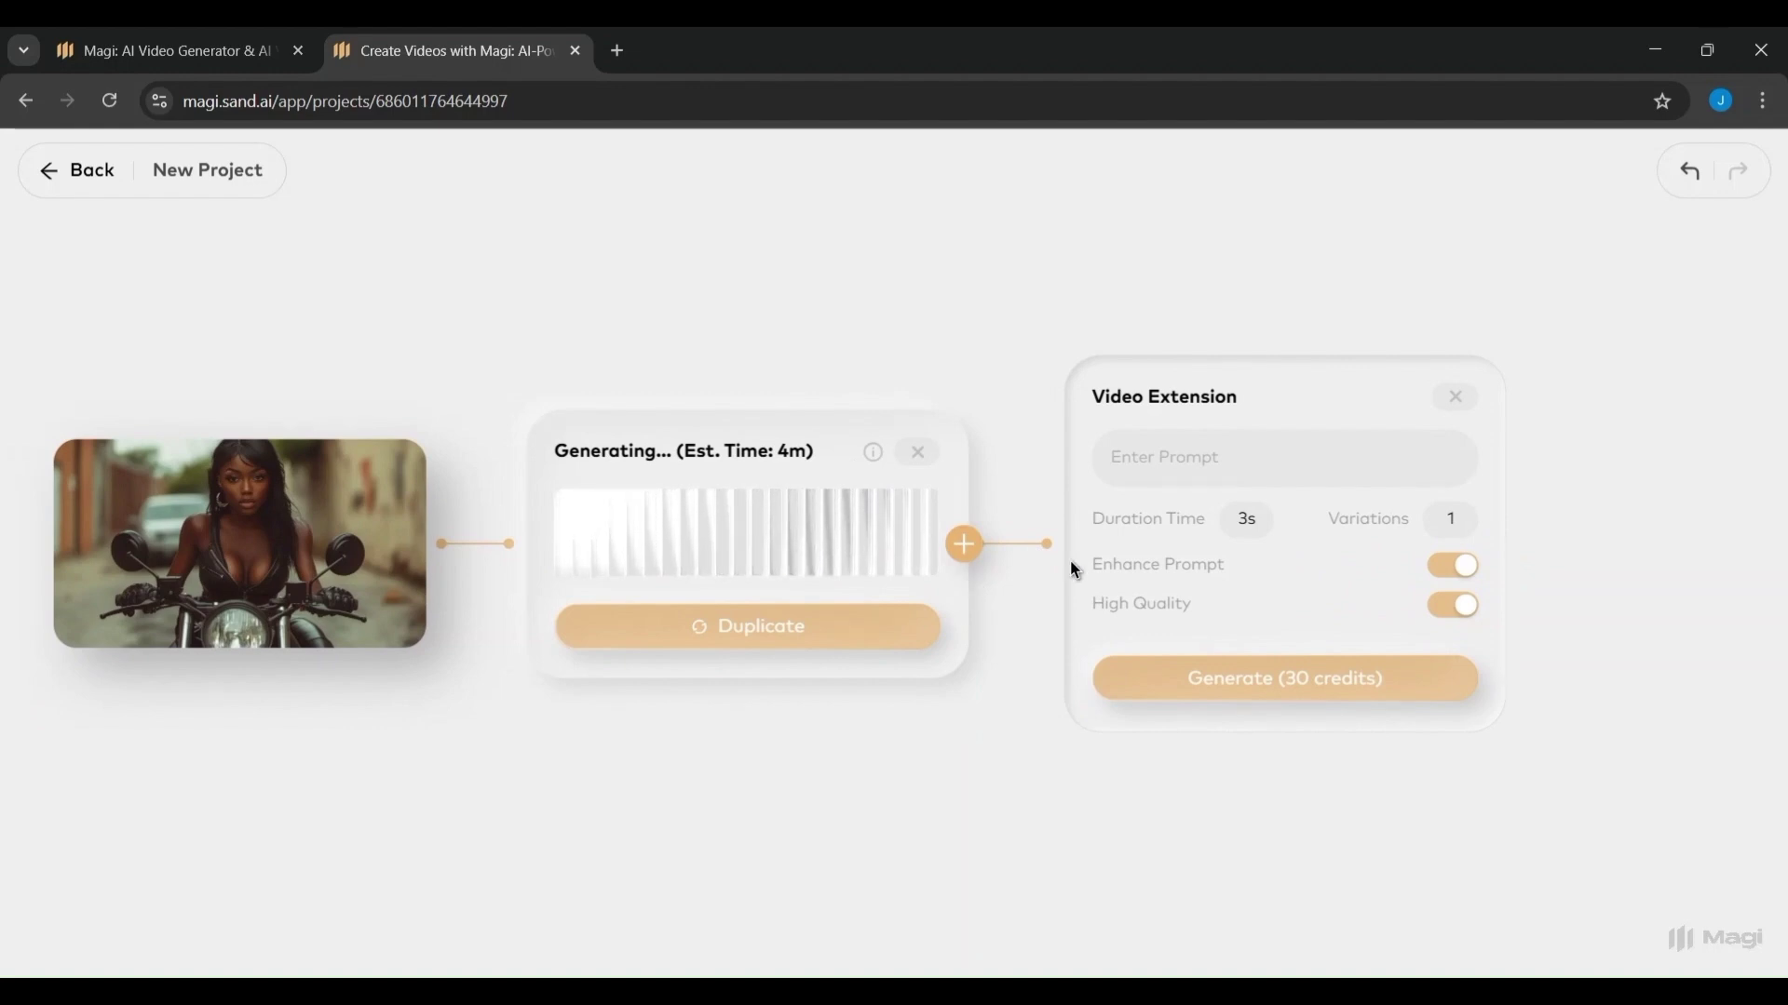
mouse_move(929, 540)
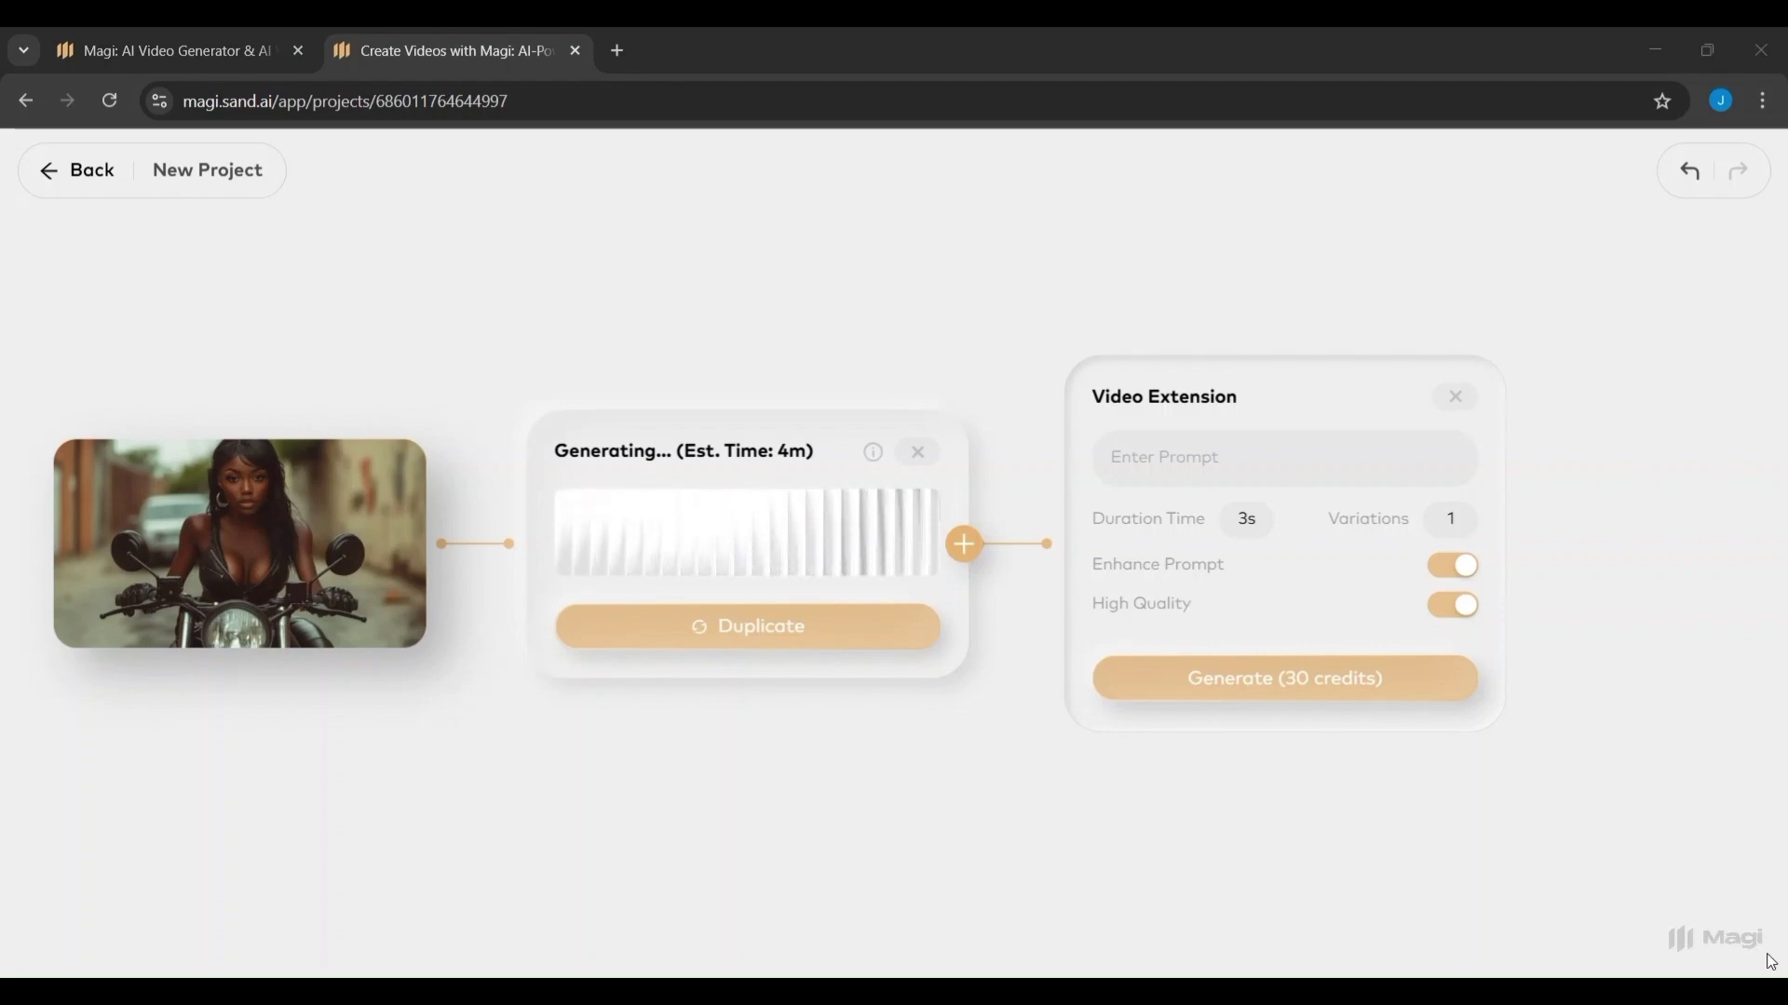
left_click(1511, 556)
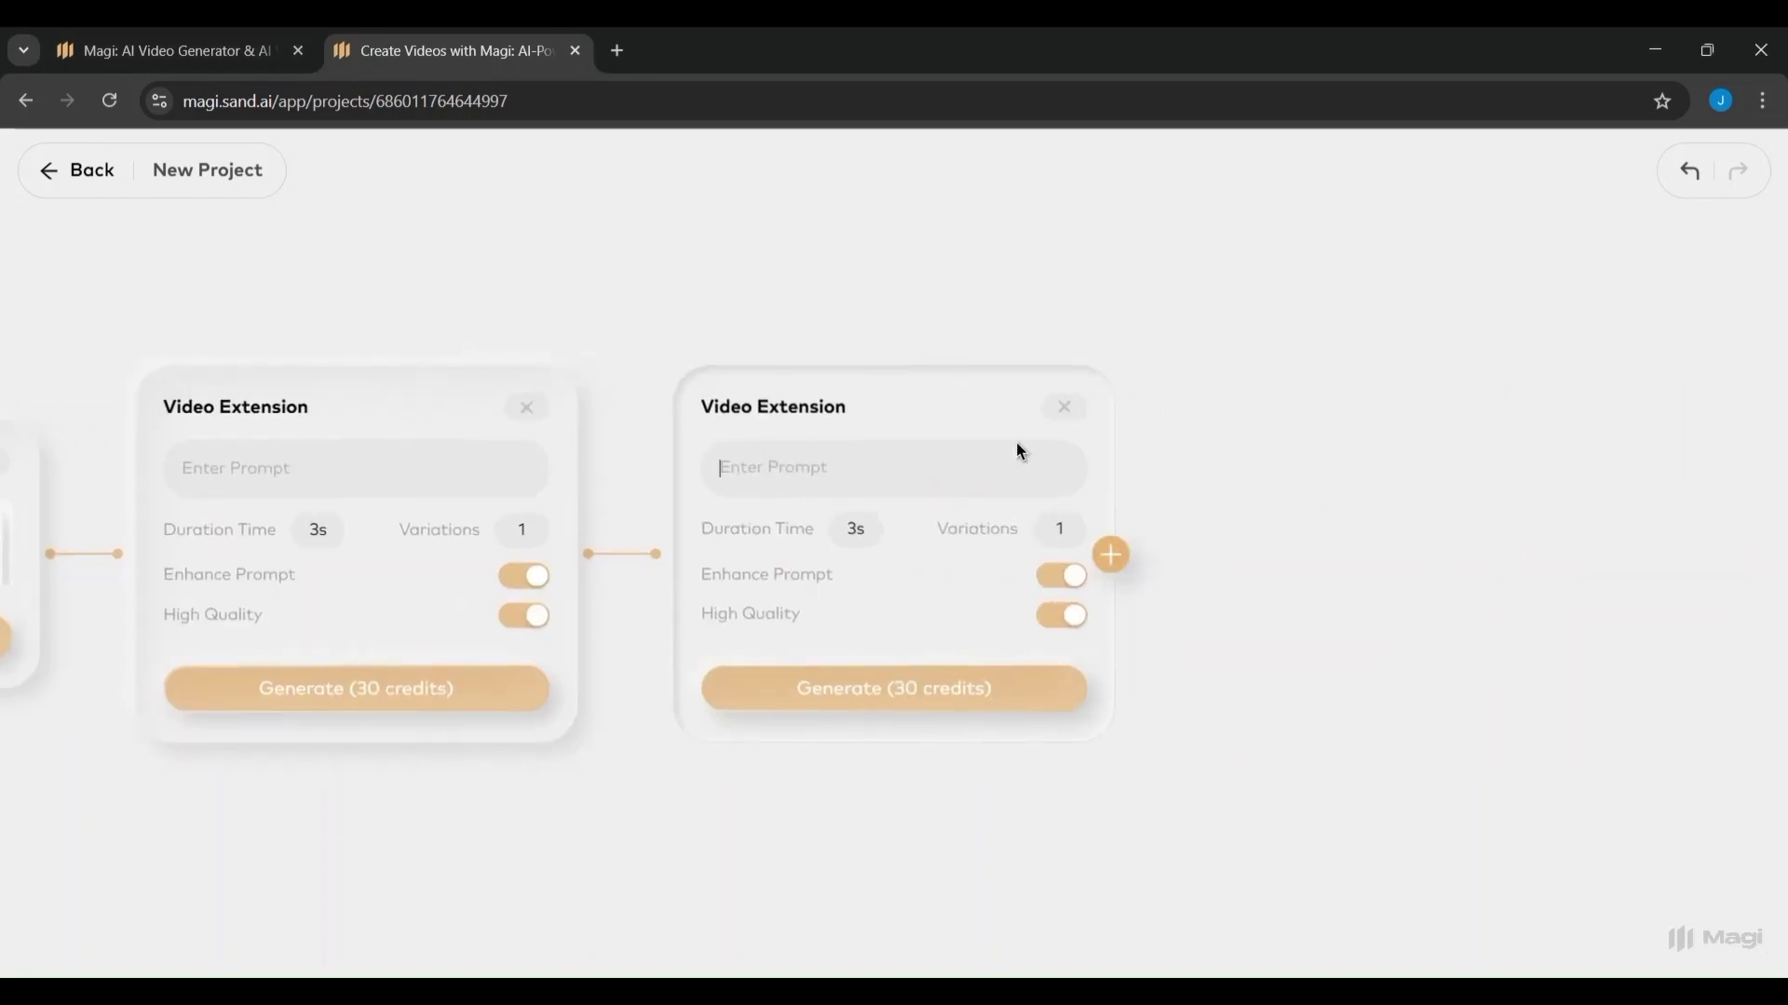
left_click(1064, 408)
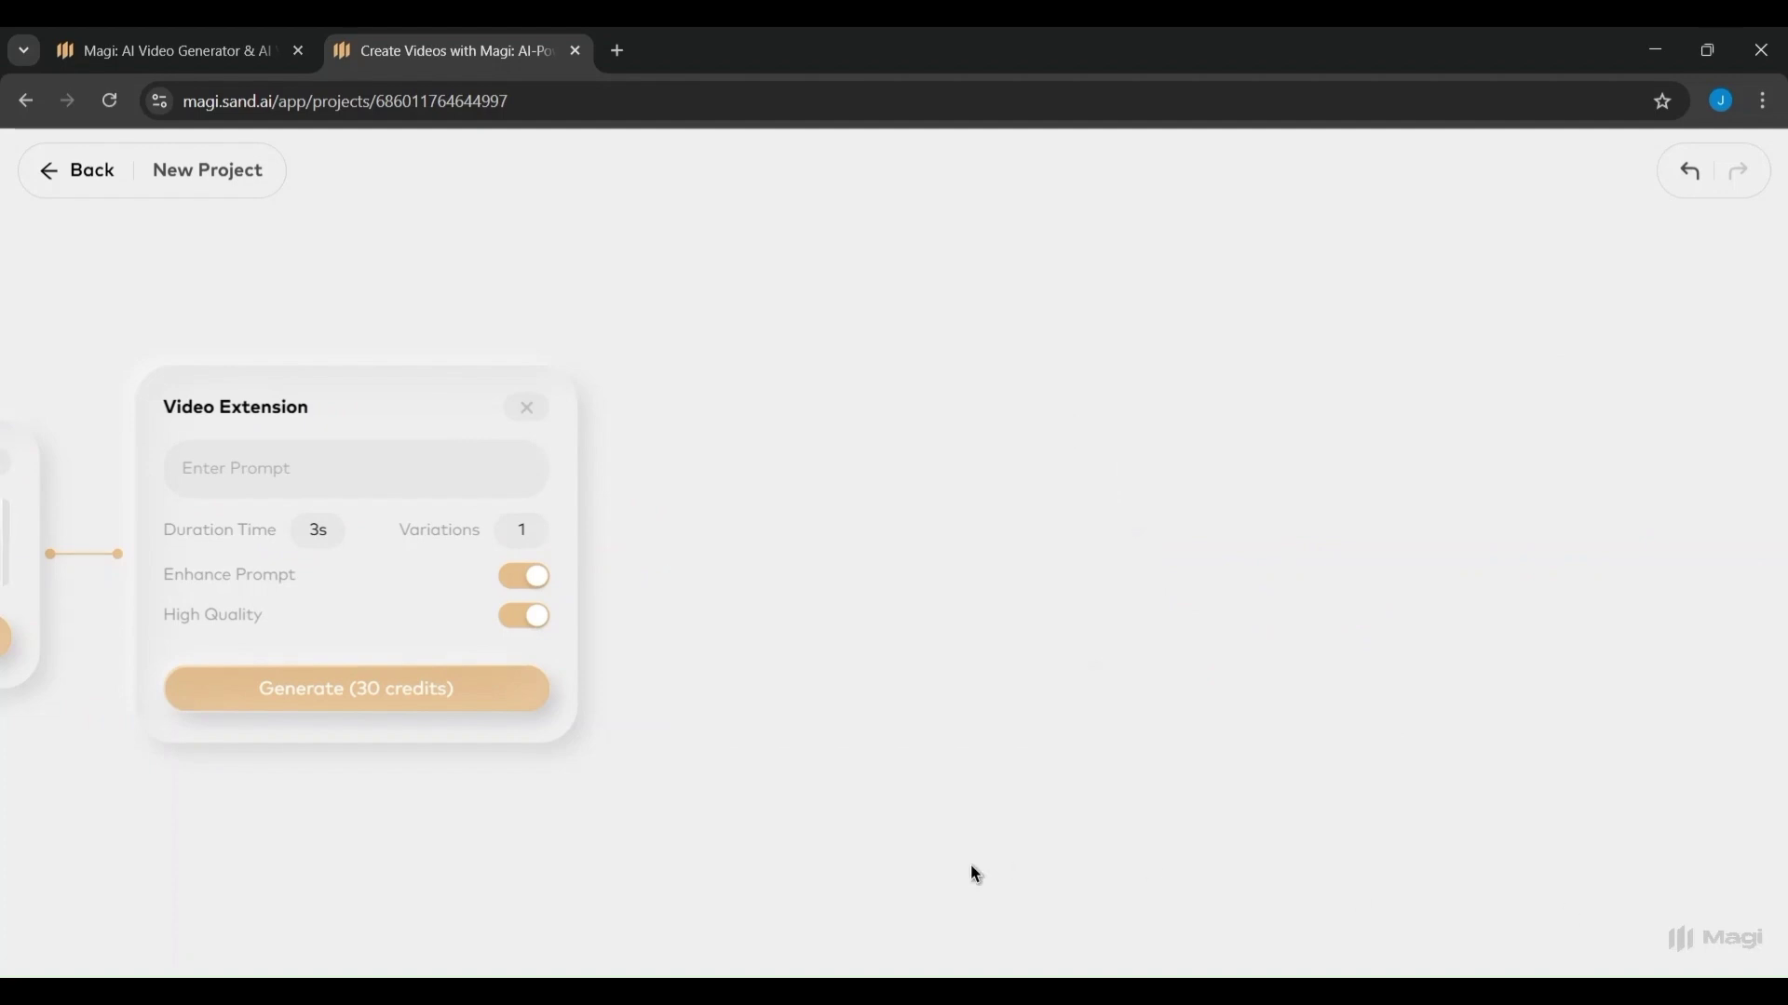
left_click_drag(367, 410, 1288, 396)
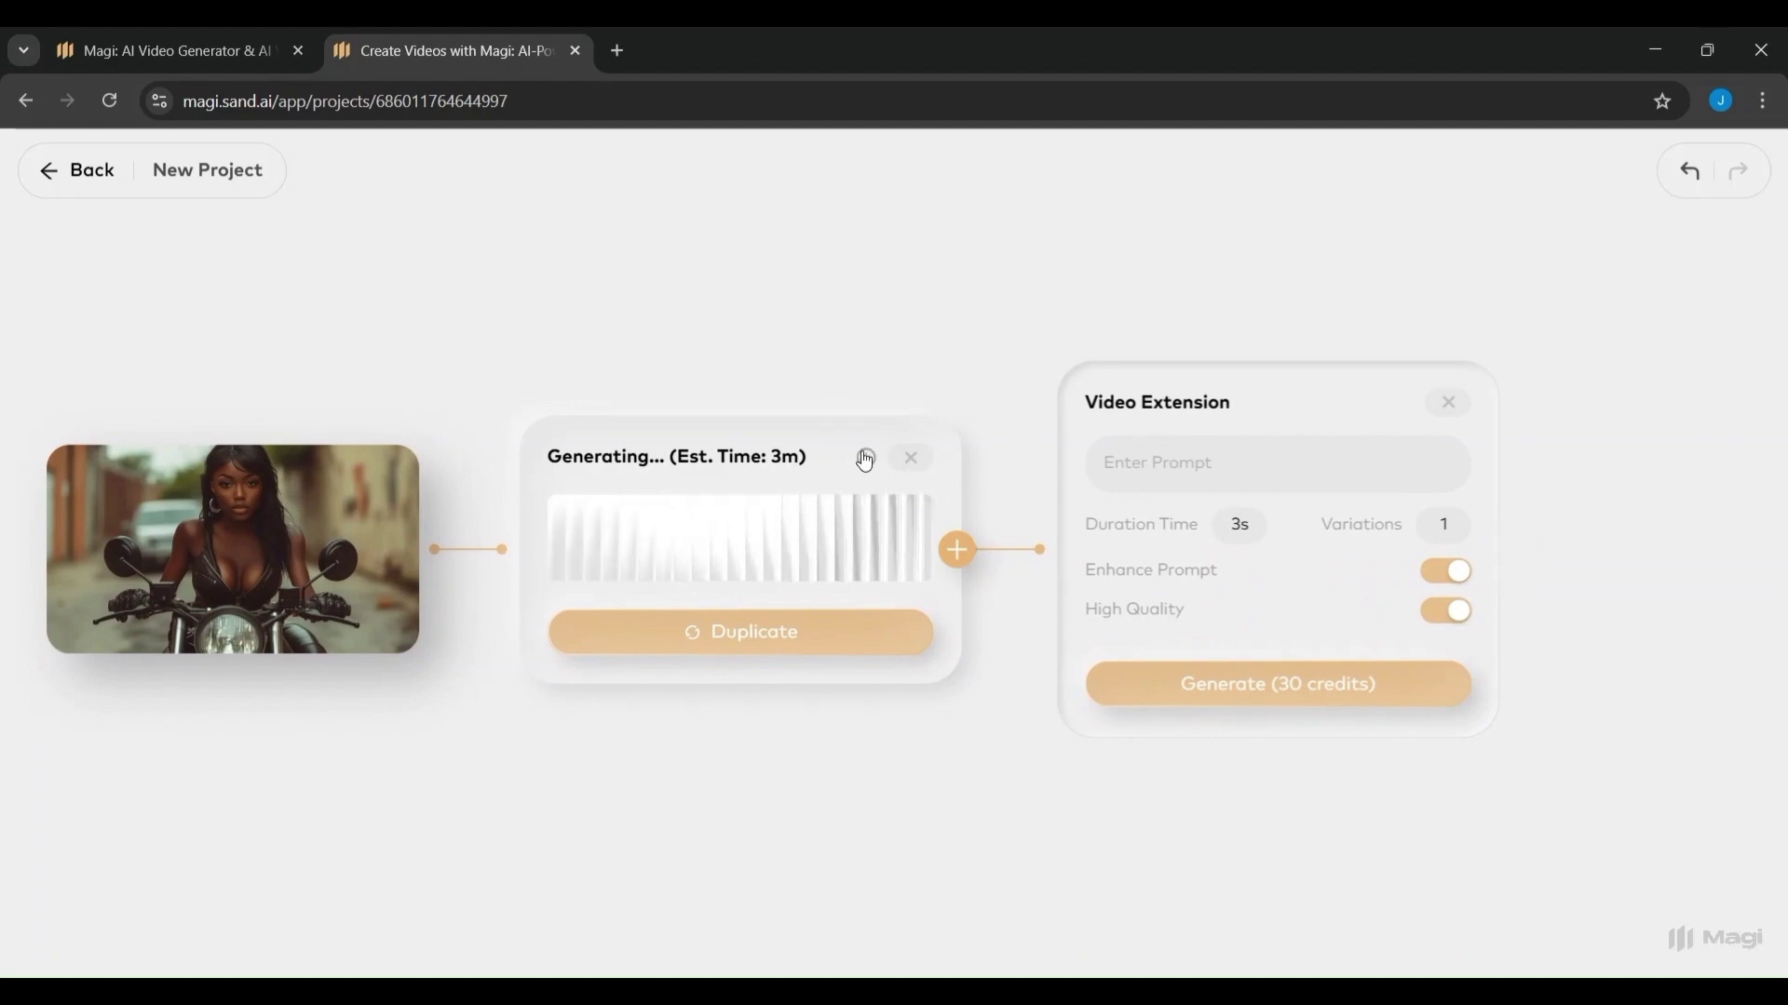
Step: Preview and play the finished riding-bike clip, then close the Info panel
mouse_move(866, 458)
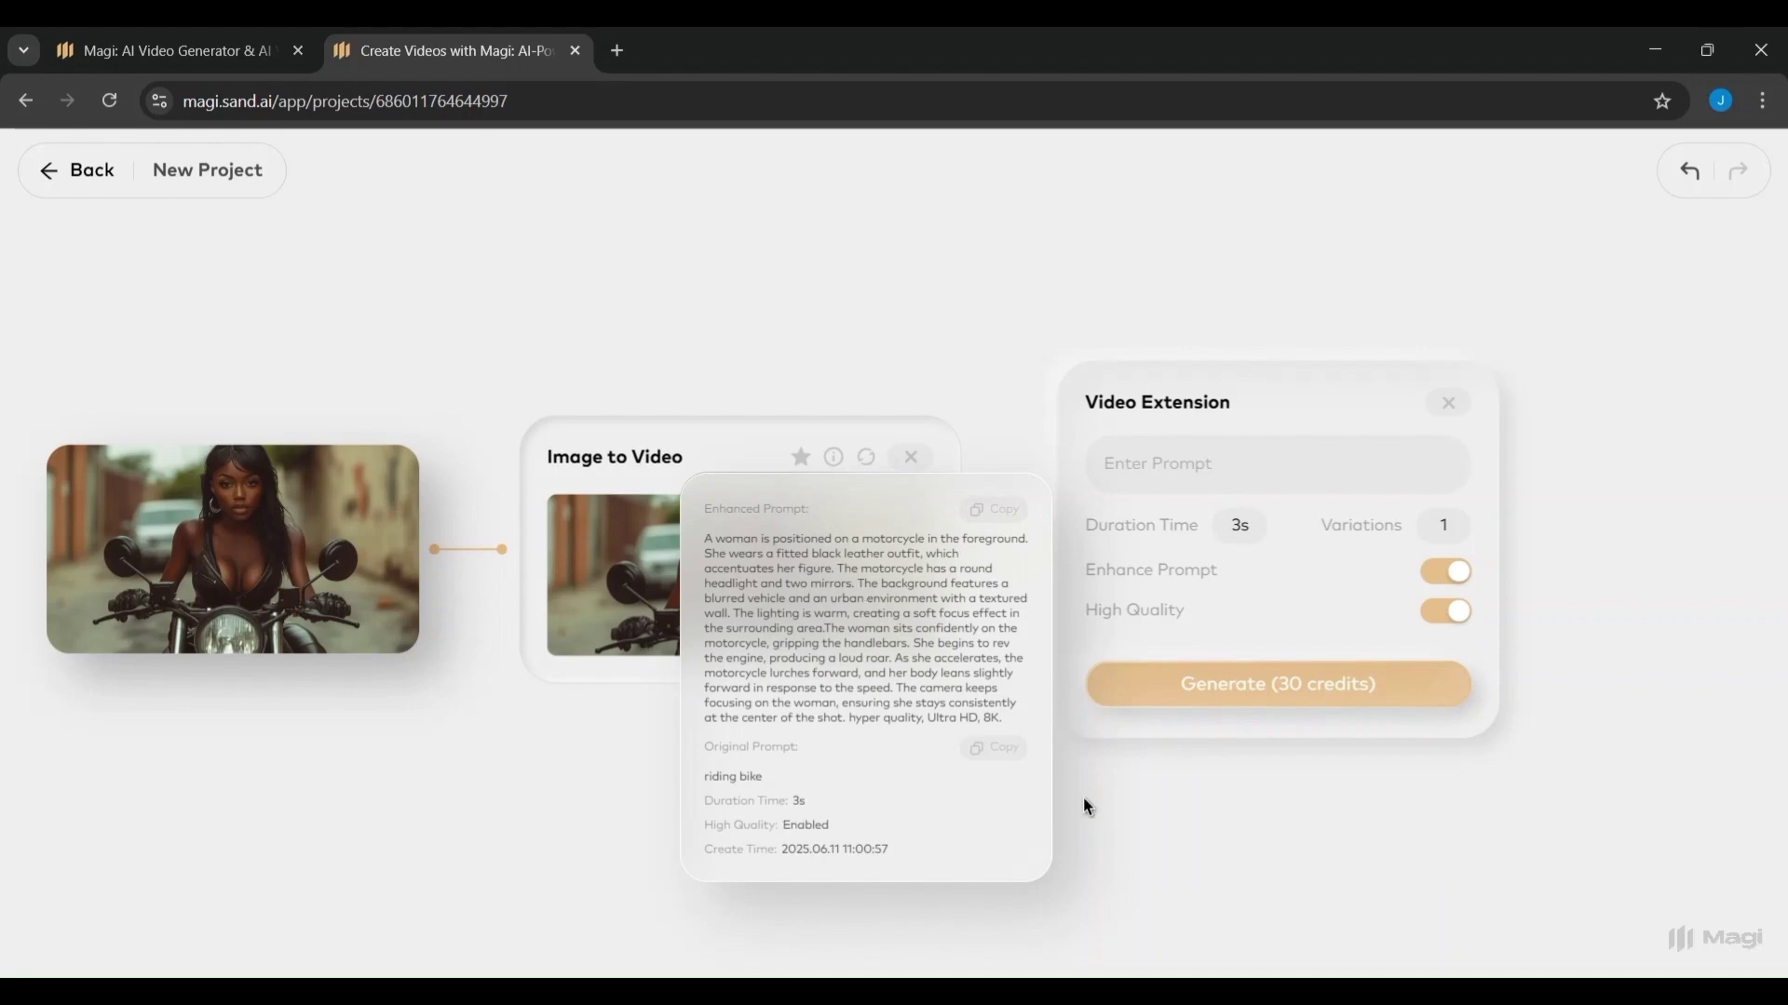
left_click(763, 591)
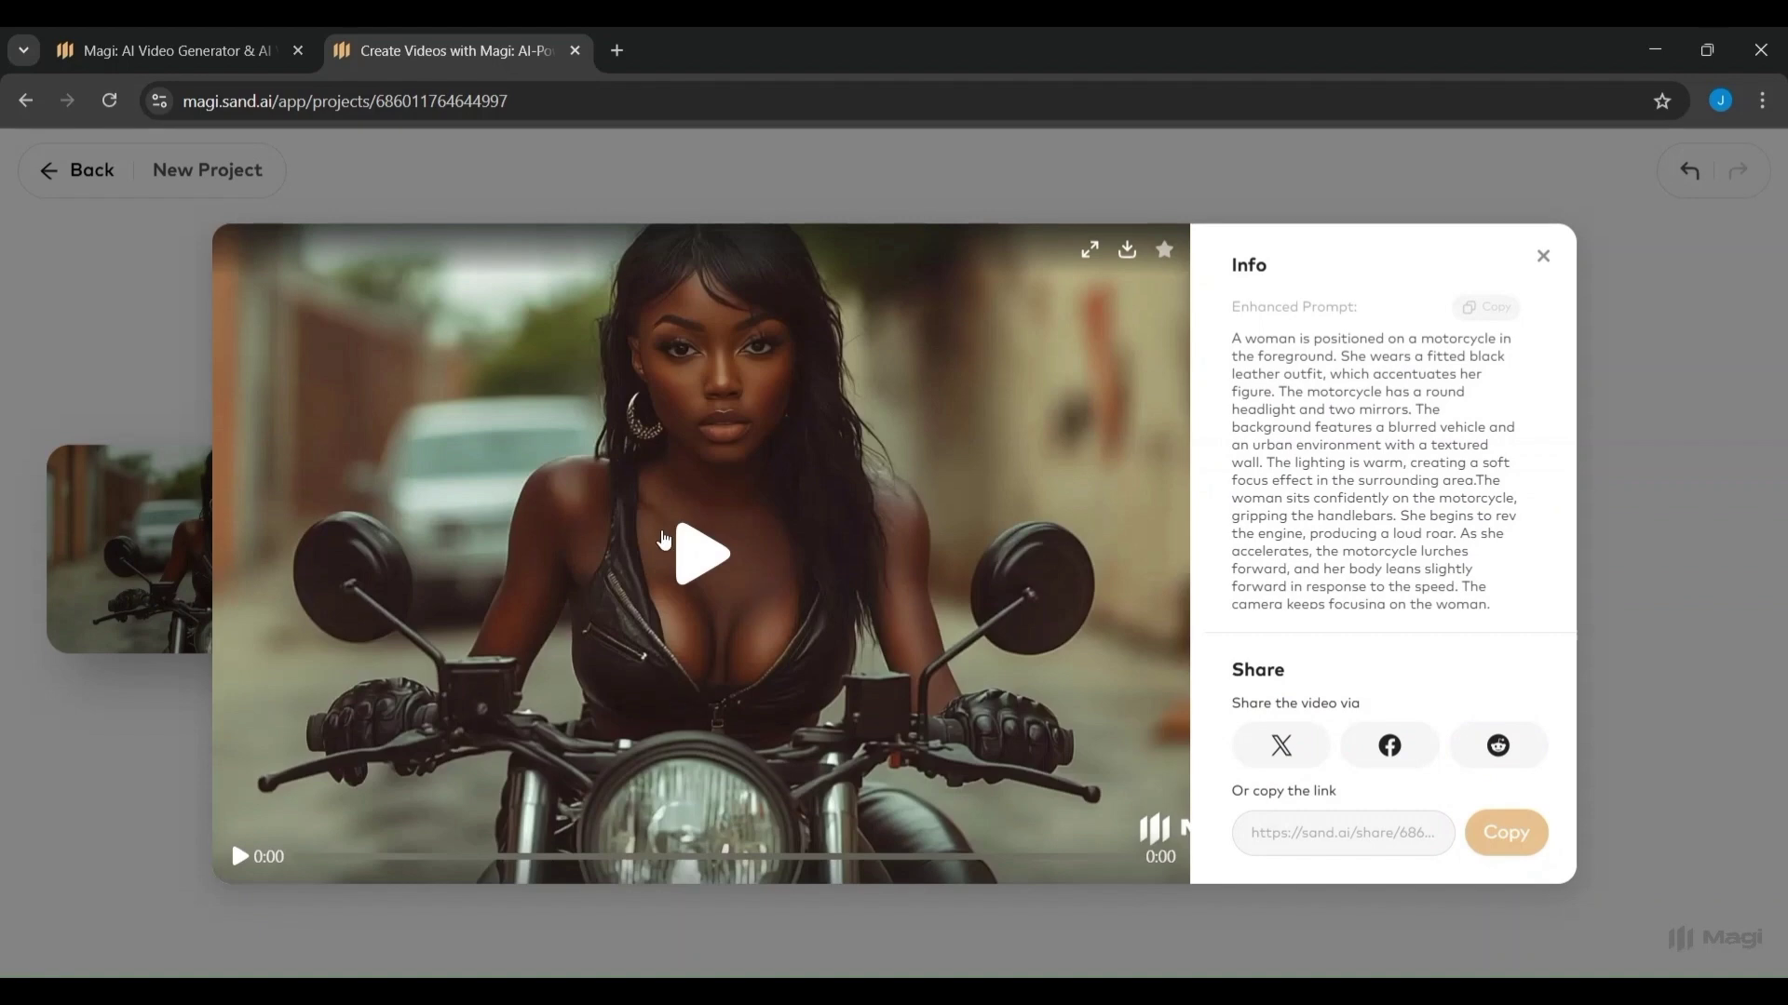
left_click(667, 537)
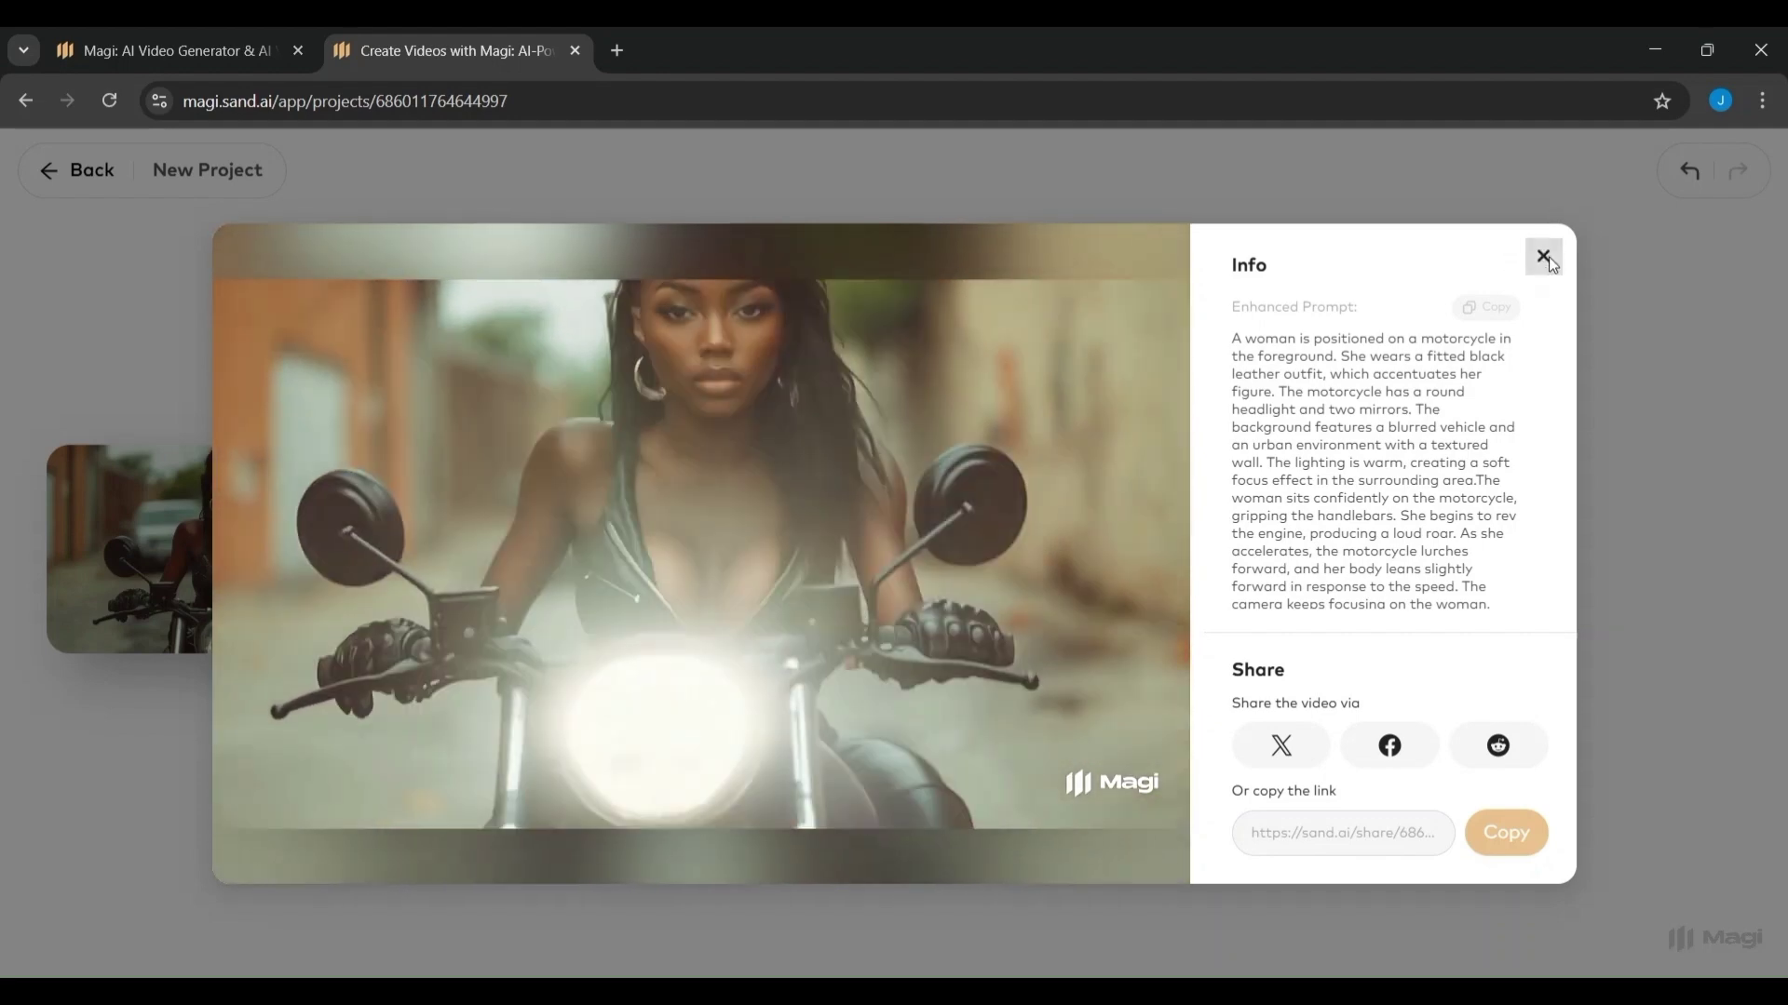
left_click(1543, 257)
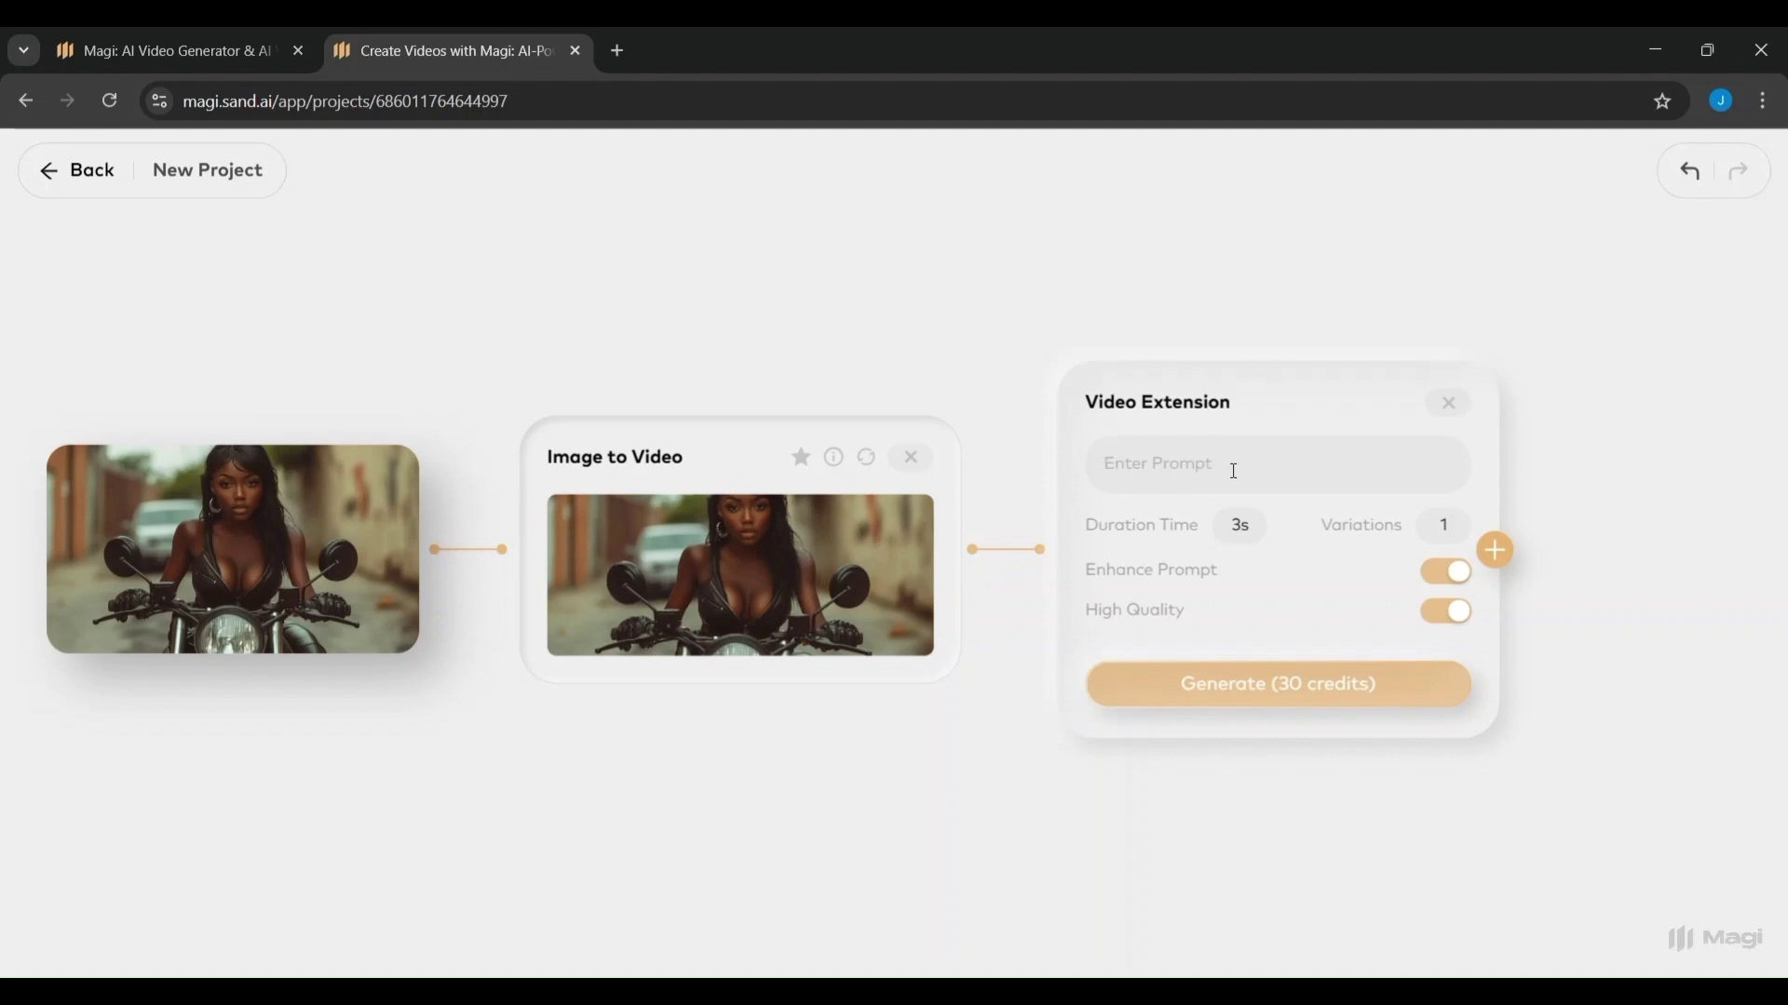
Step: Chain a second and third Video Extension node, panning to review the whole chain
left_click(1497, 554)
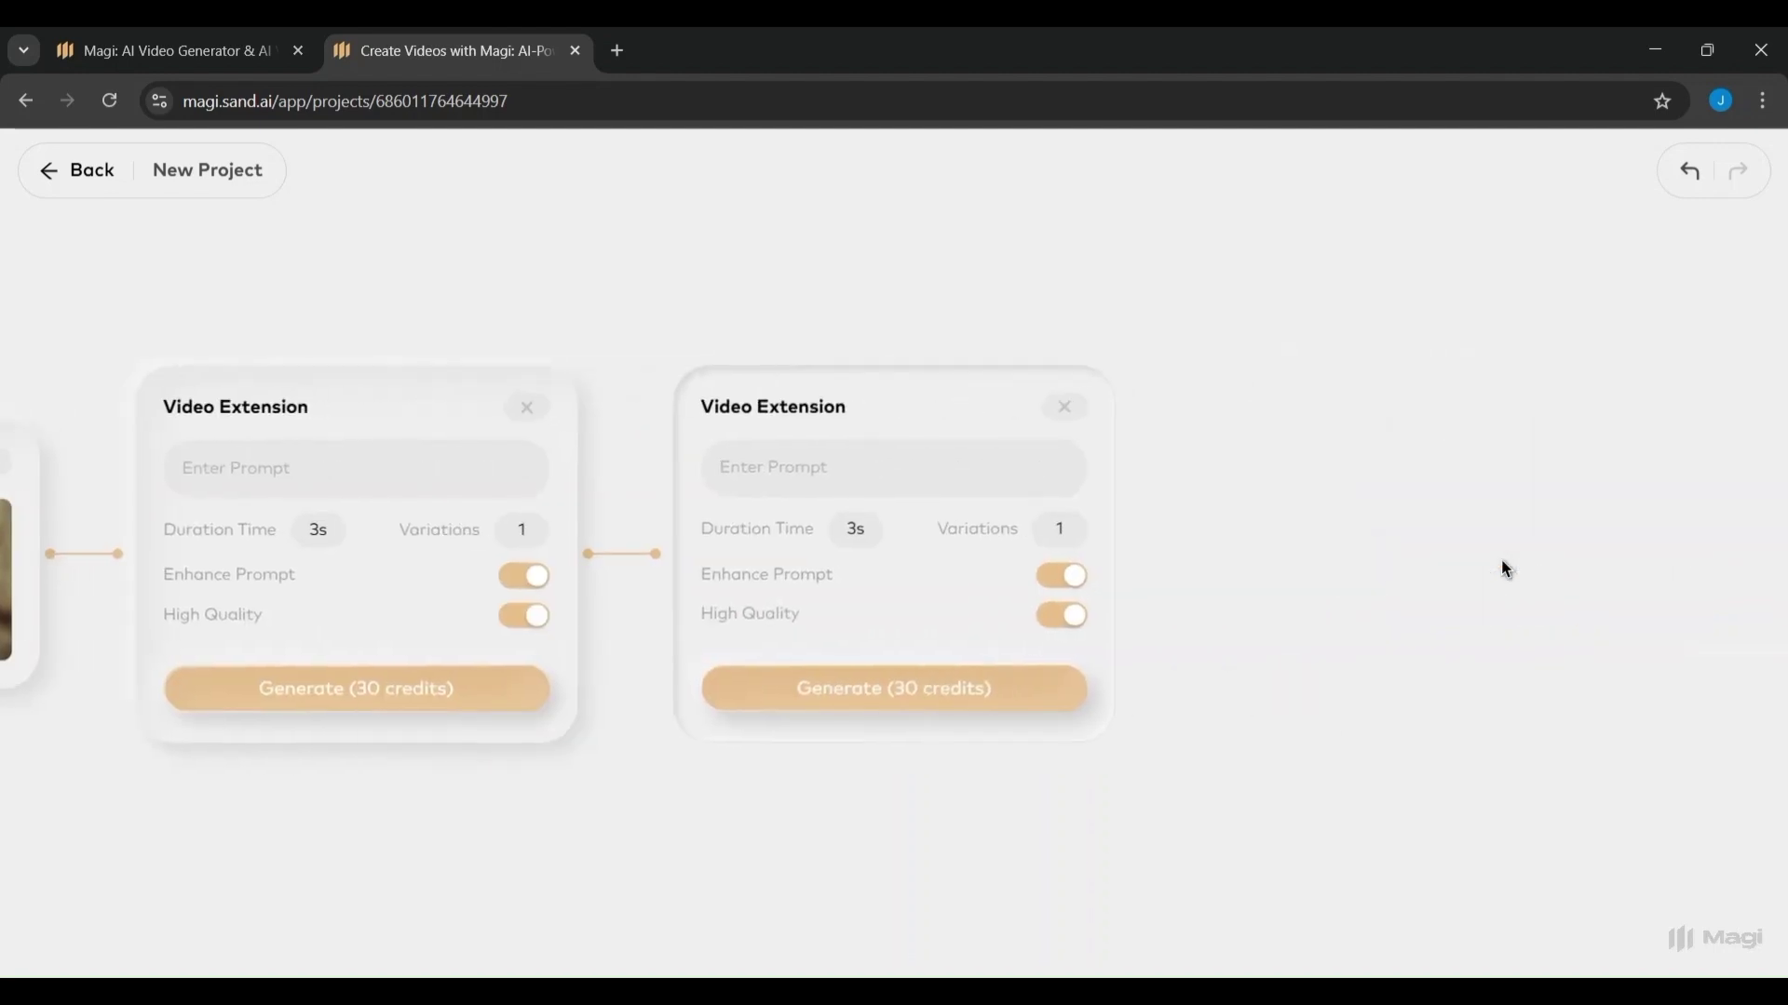
left_click_drag(850, 411, 962, 365)
left_click(1274, 503)
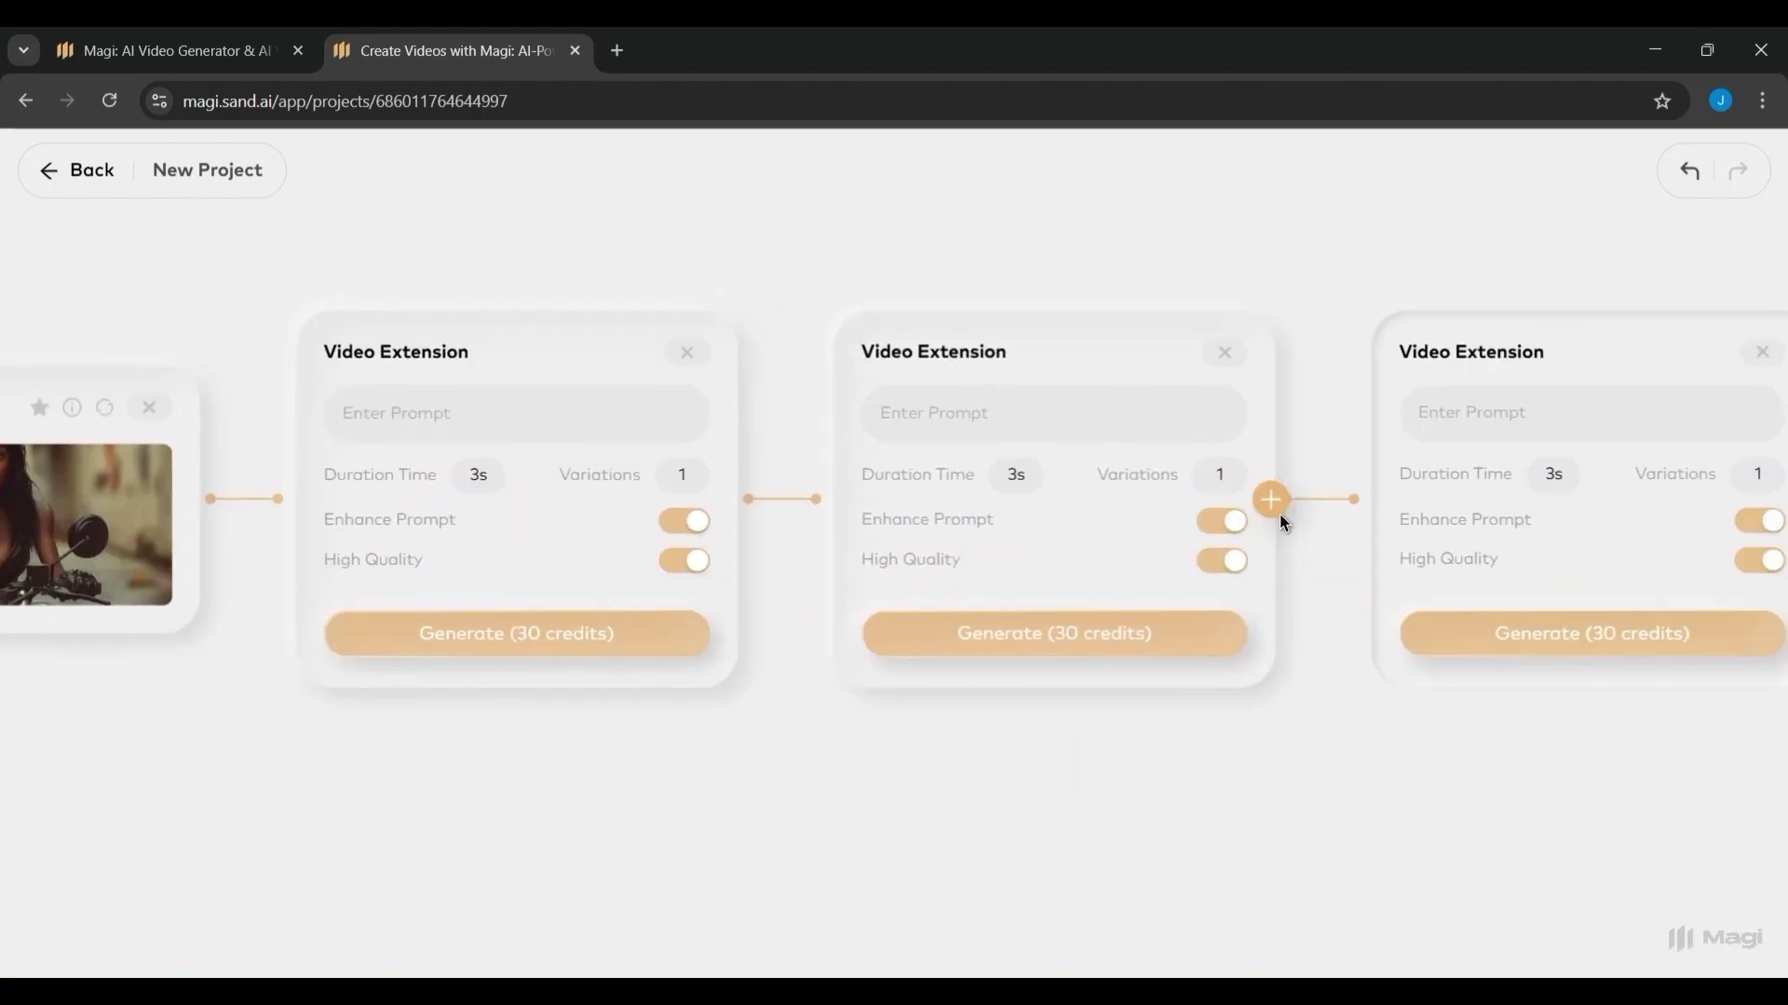
left_click_drag(850, 416, 1756, 411)
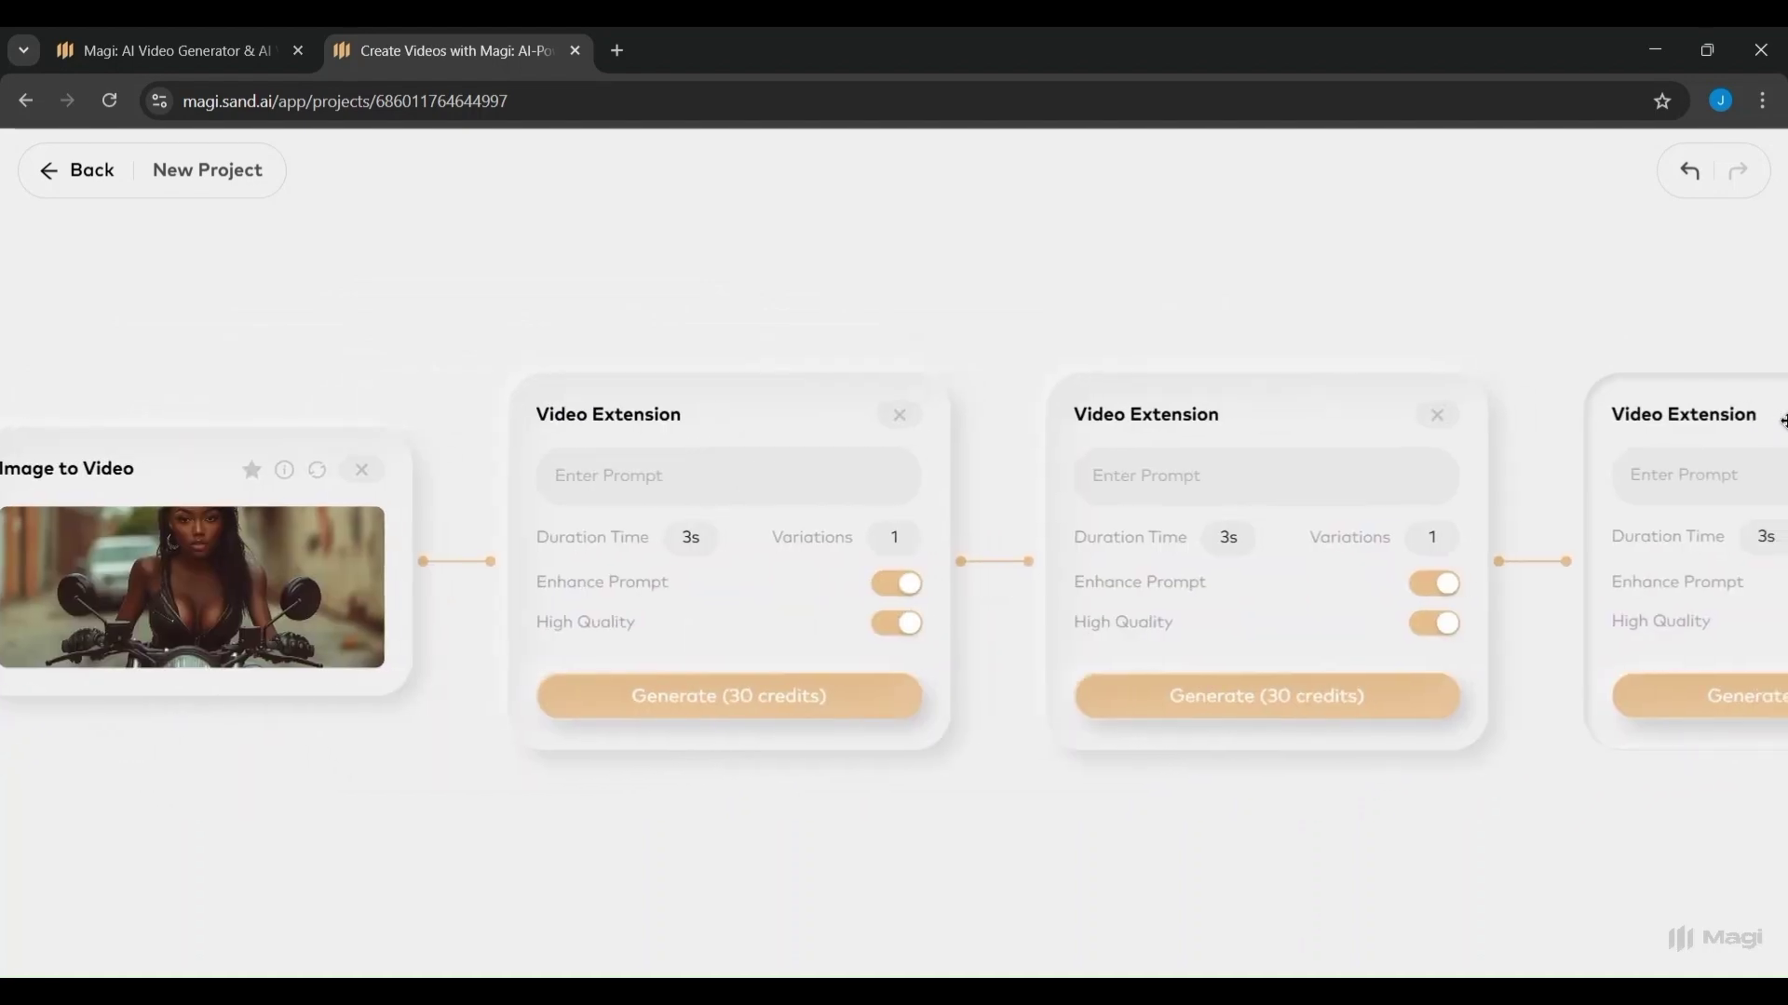
left_click_drag(779, 428, 1193, 463)
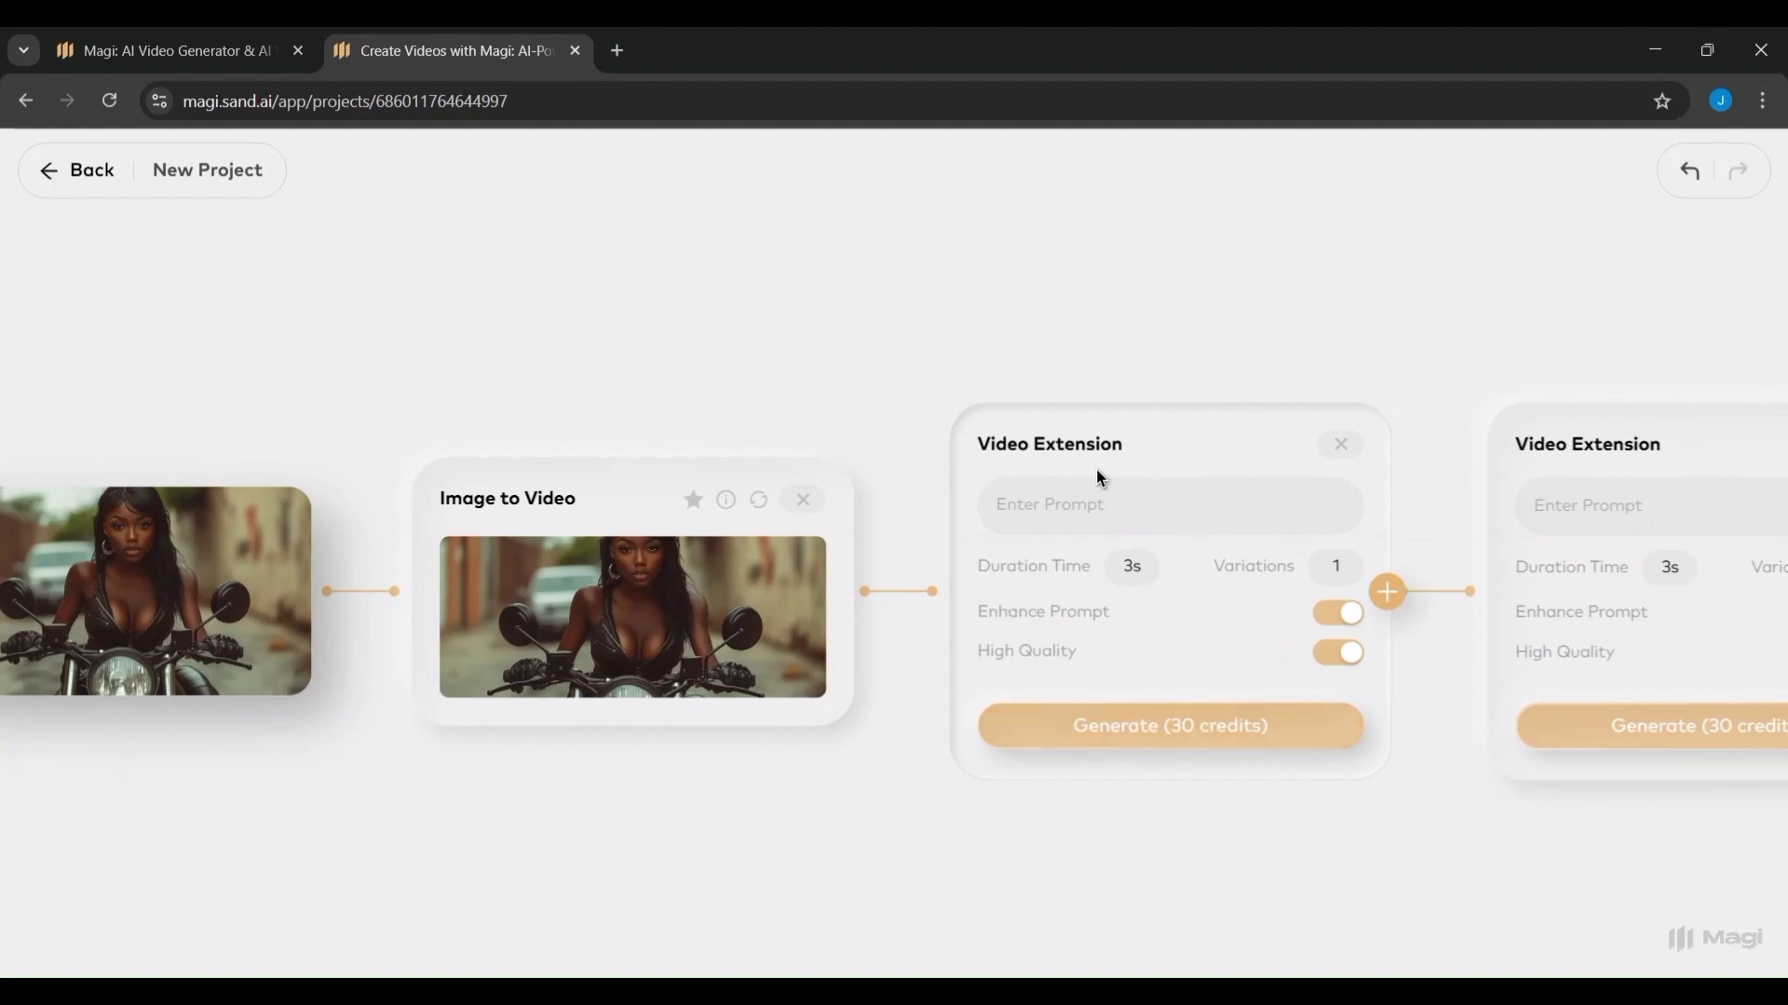
left_click_drag(1059, 470, 1139, 460)
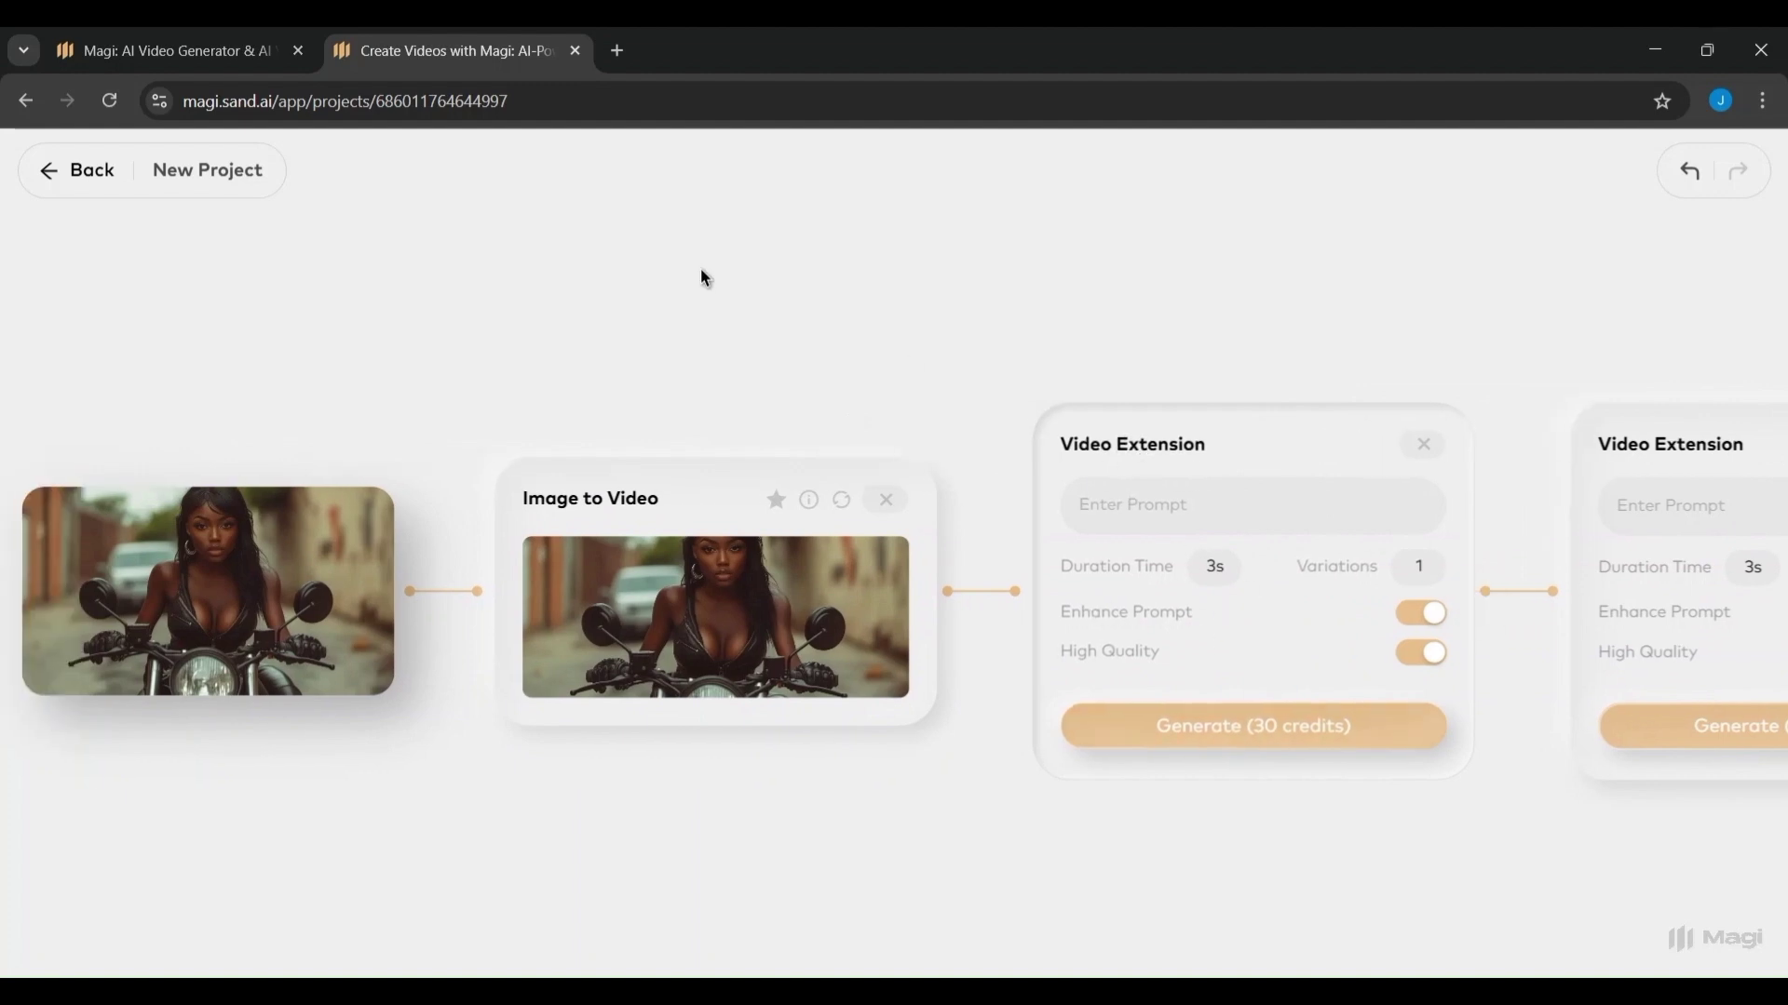
left_click(51, 170)
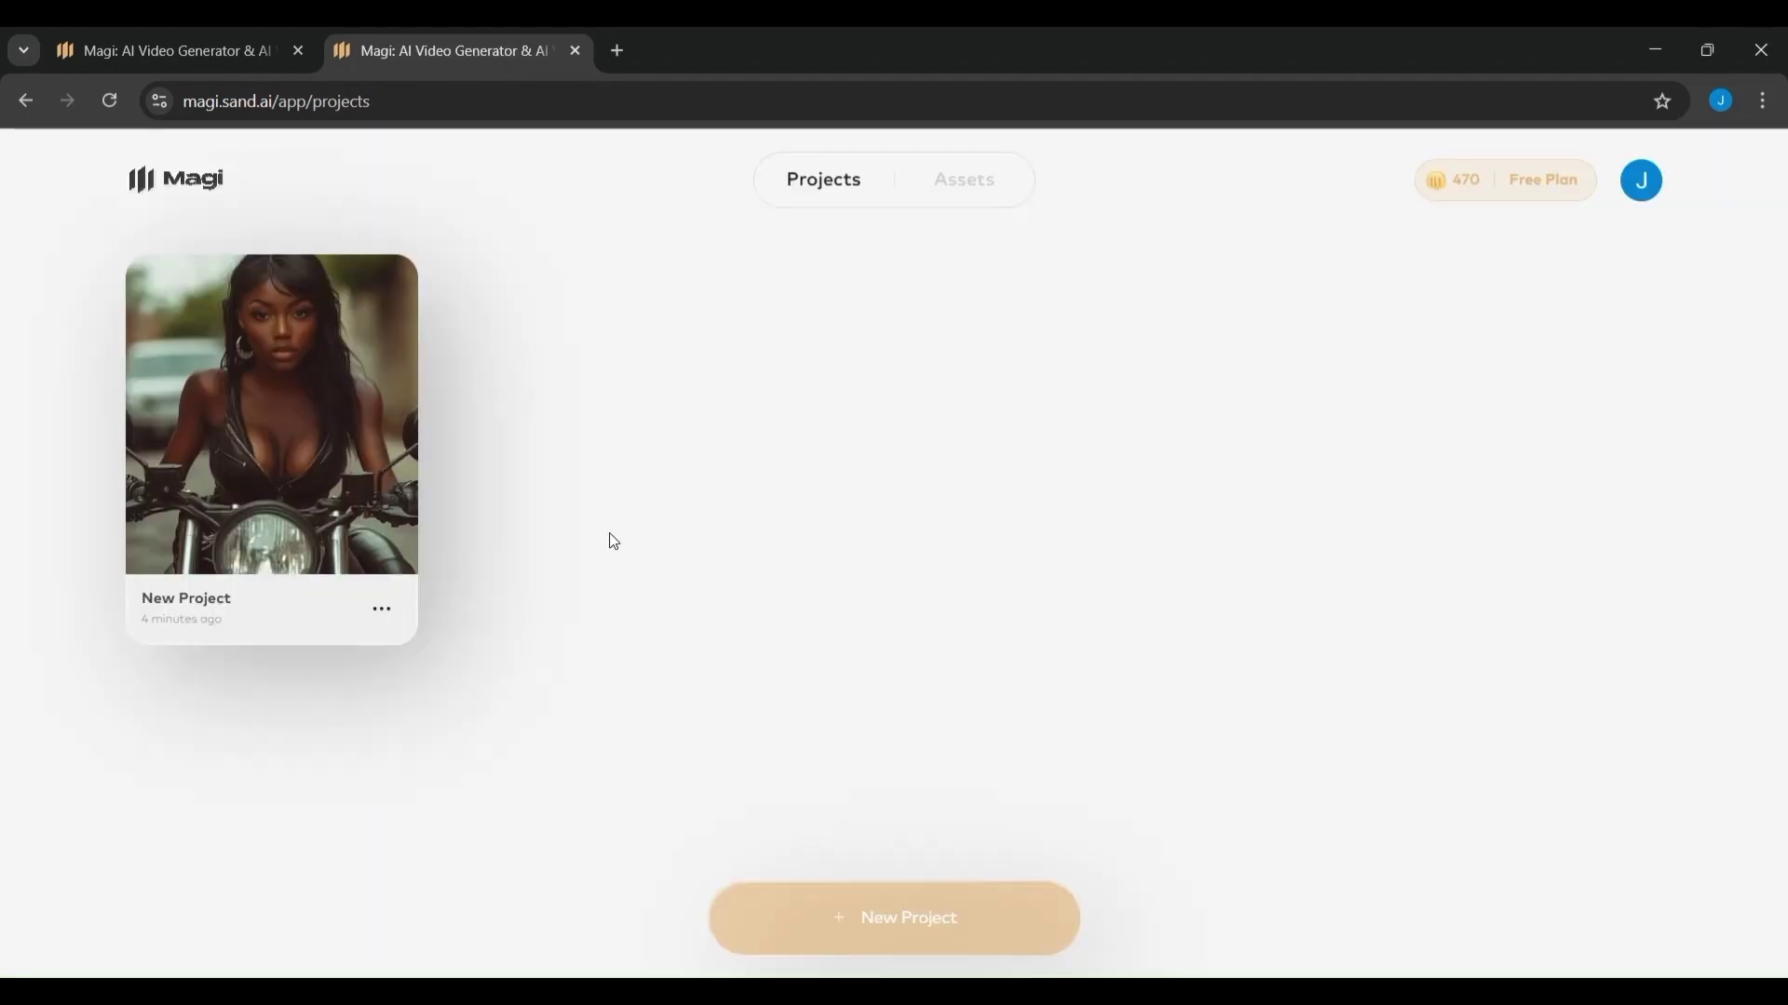
left_click(959, 924)
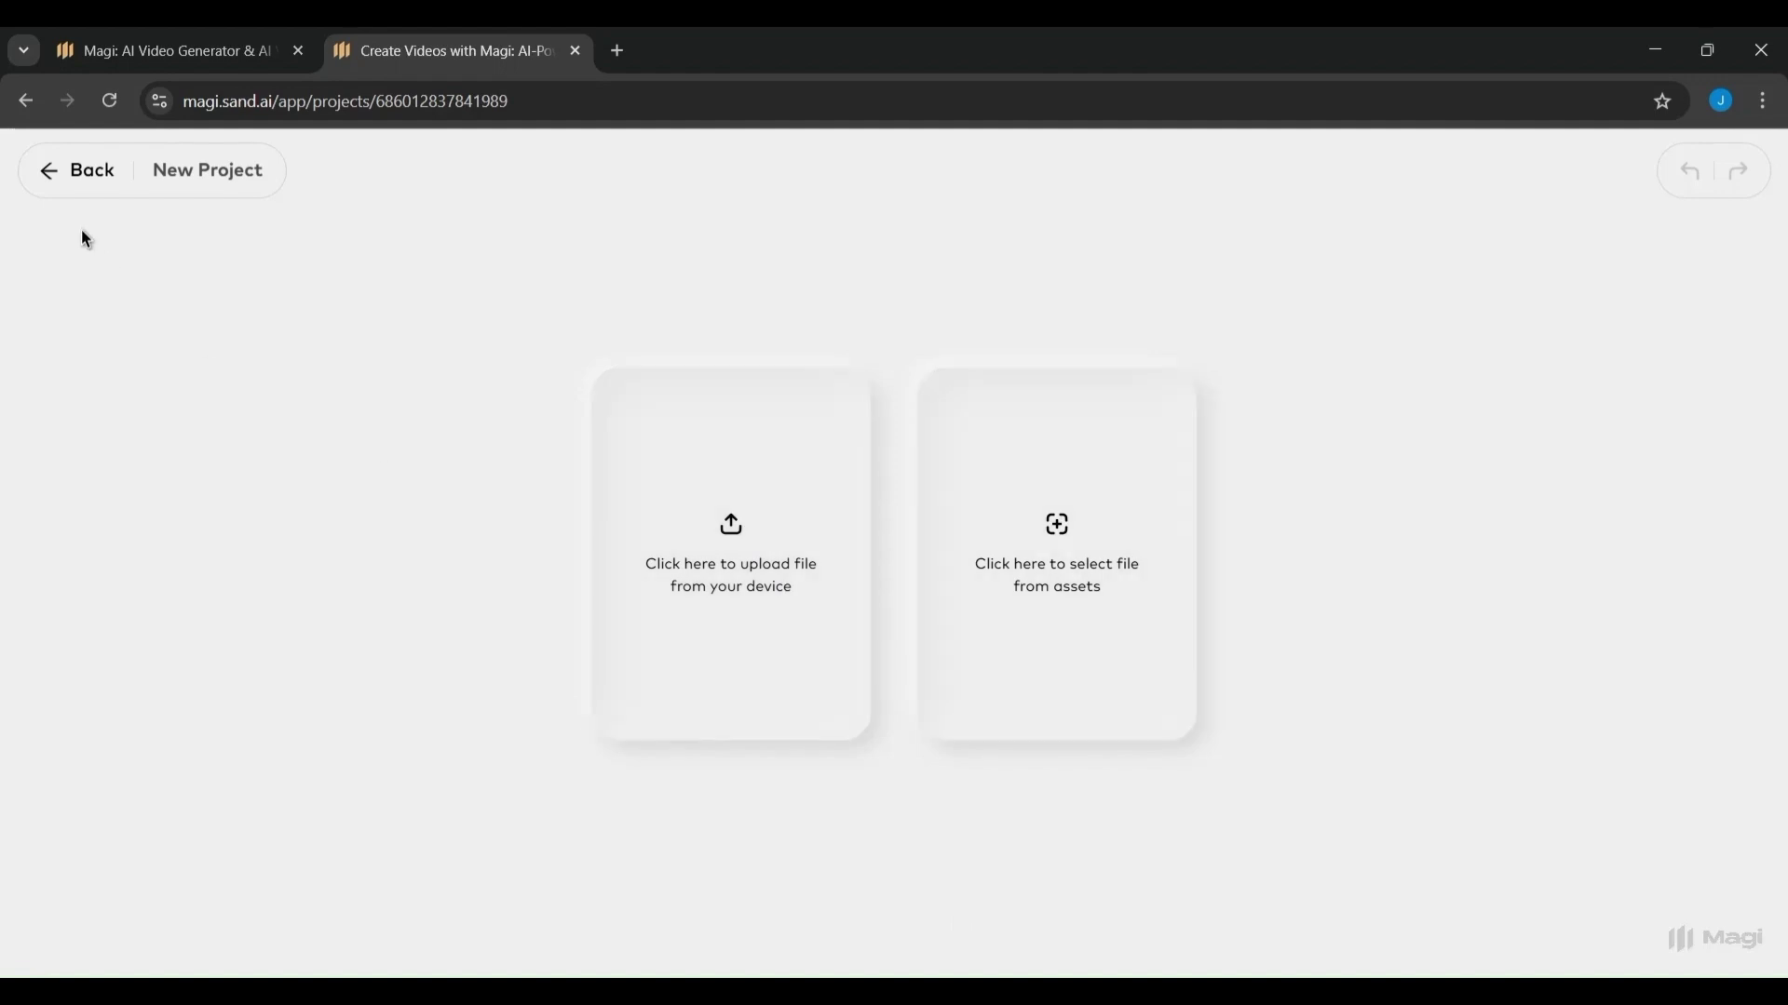
left_click(47, 172)
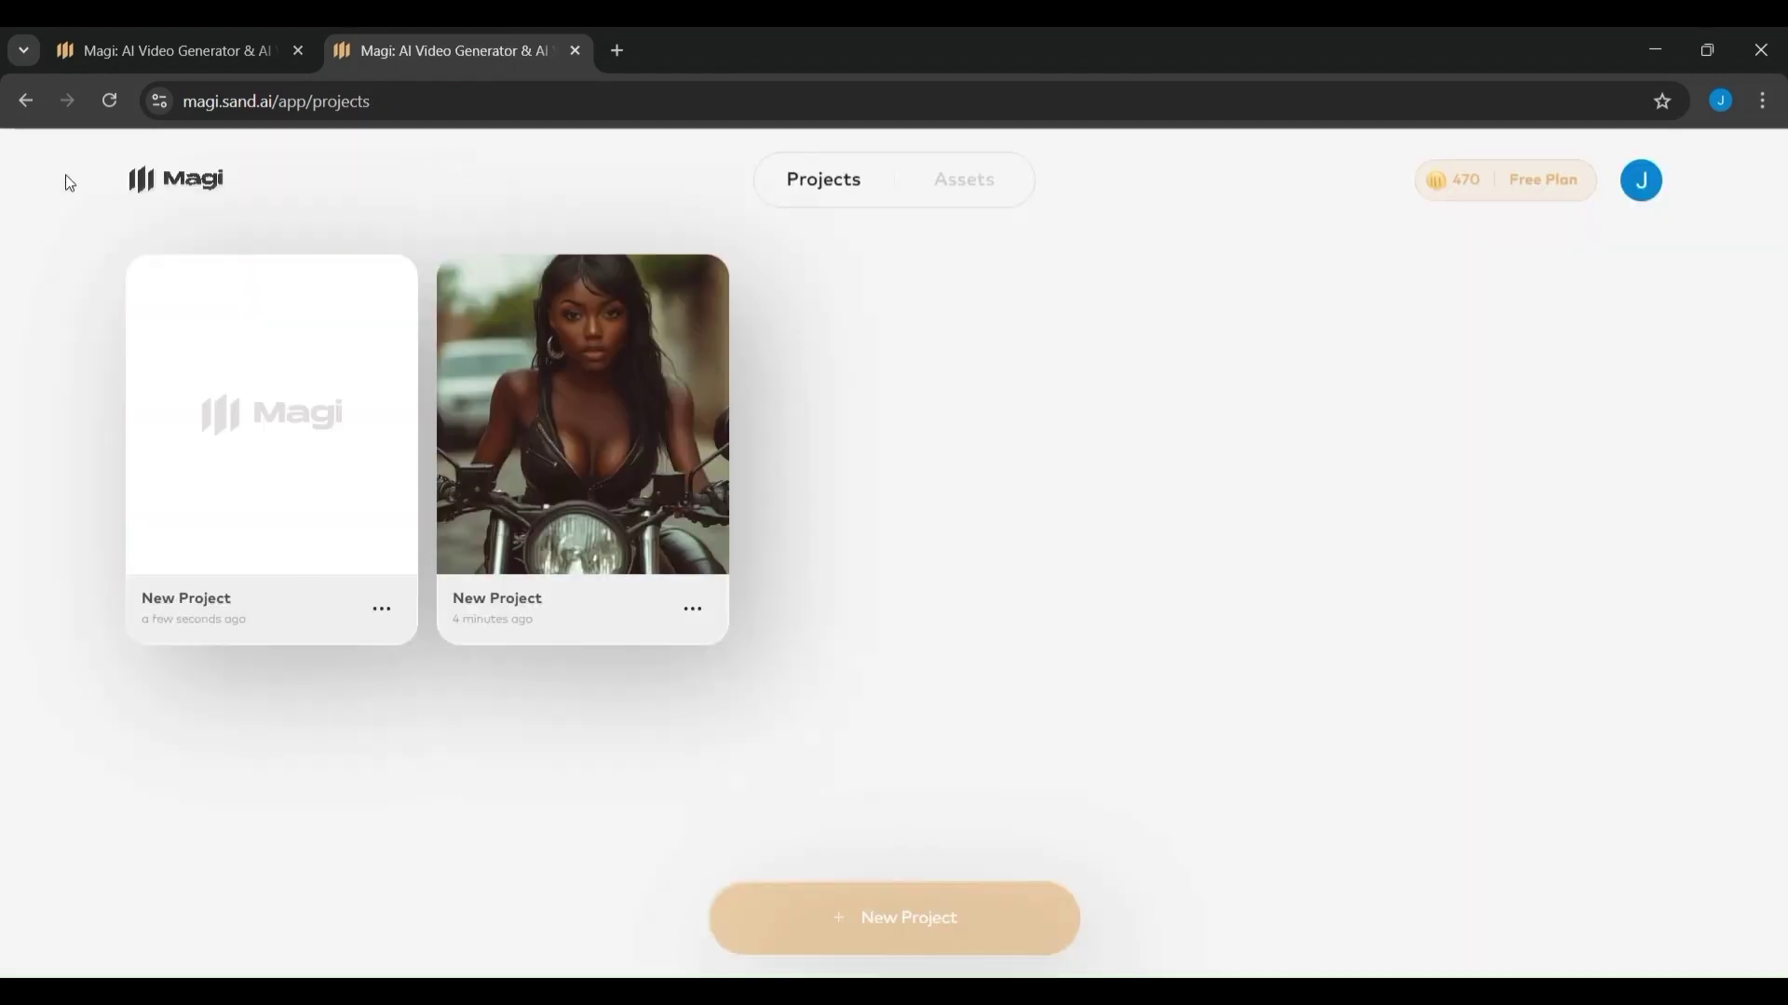
left_click(380, 607)
left_click(342, 559)
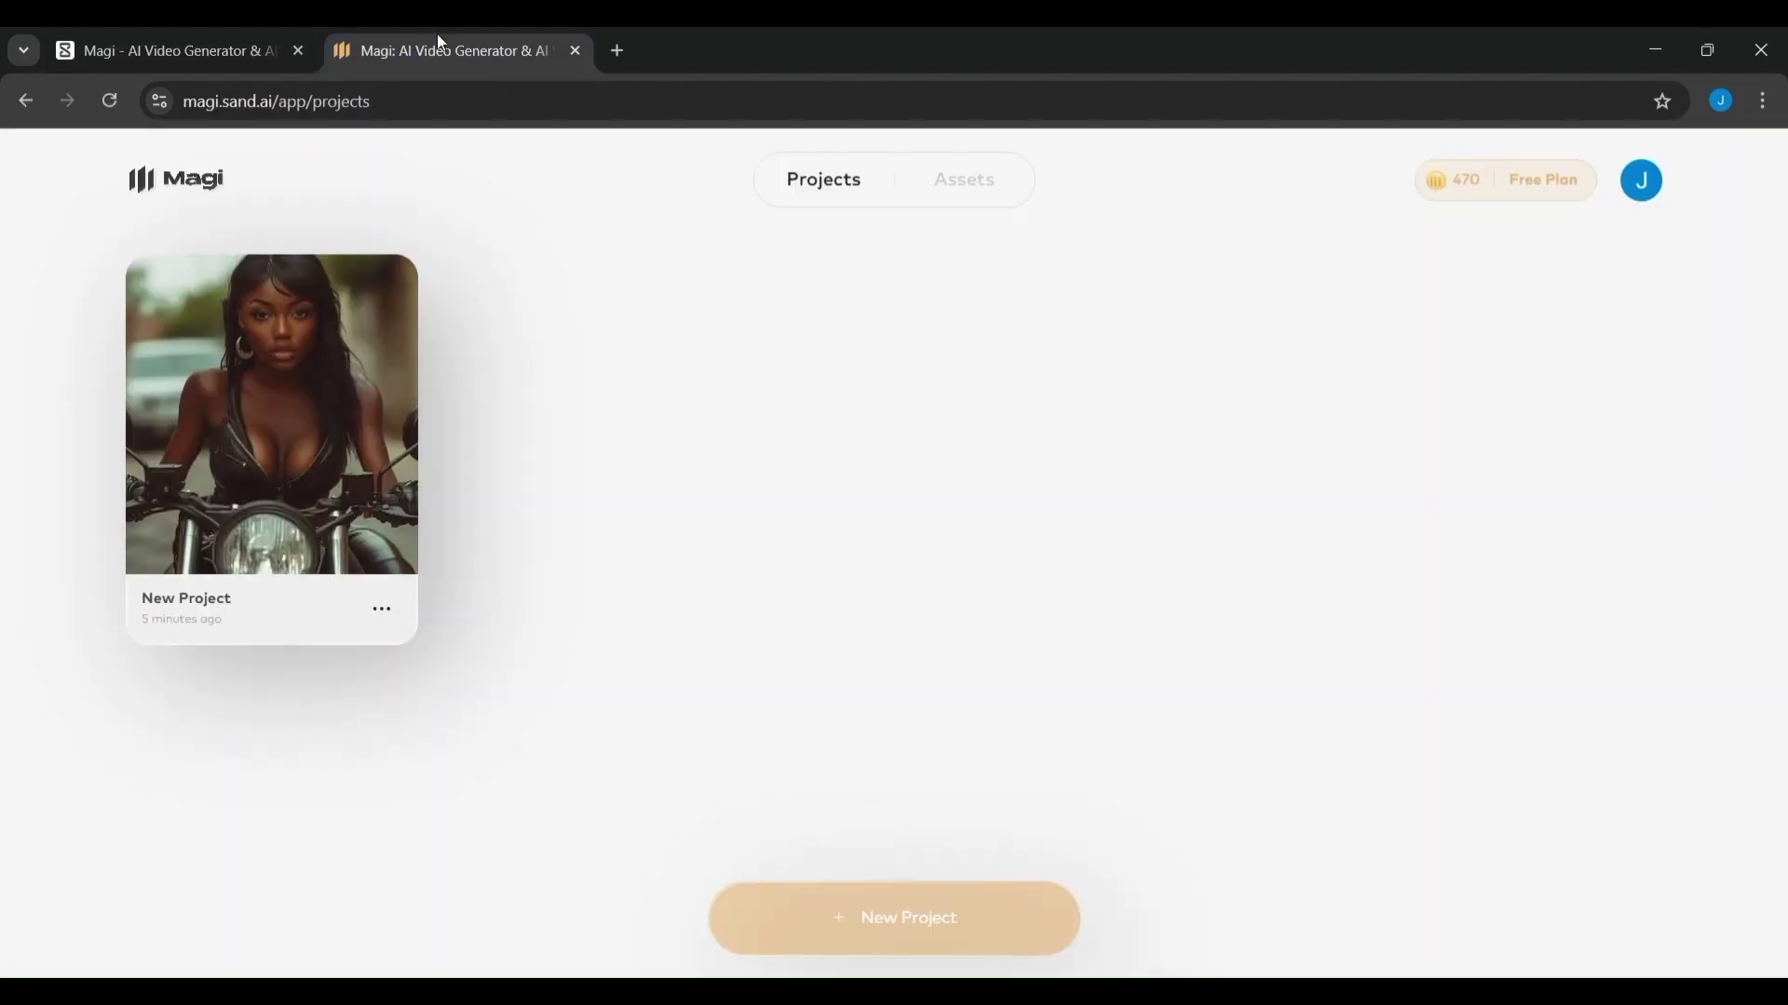
Step: Close the Magi projects tab, leaving the sand.ai/magi landing page open
left_click(579, 56)
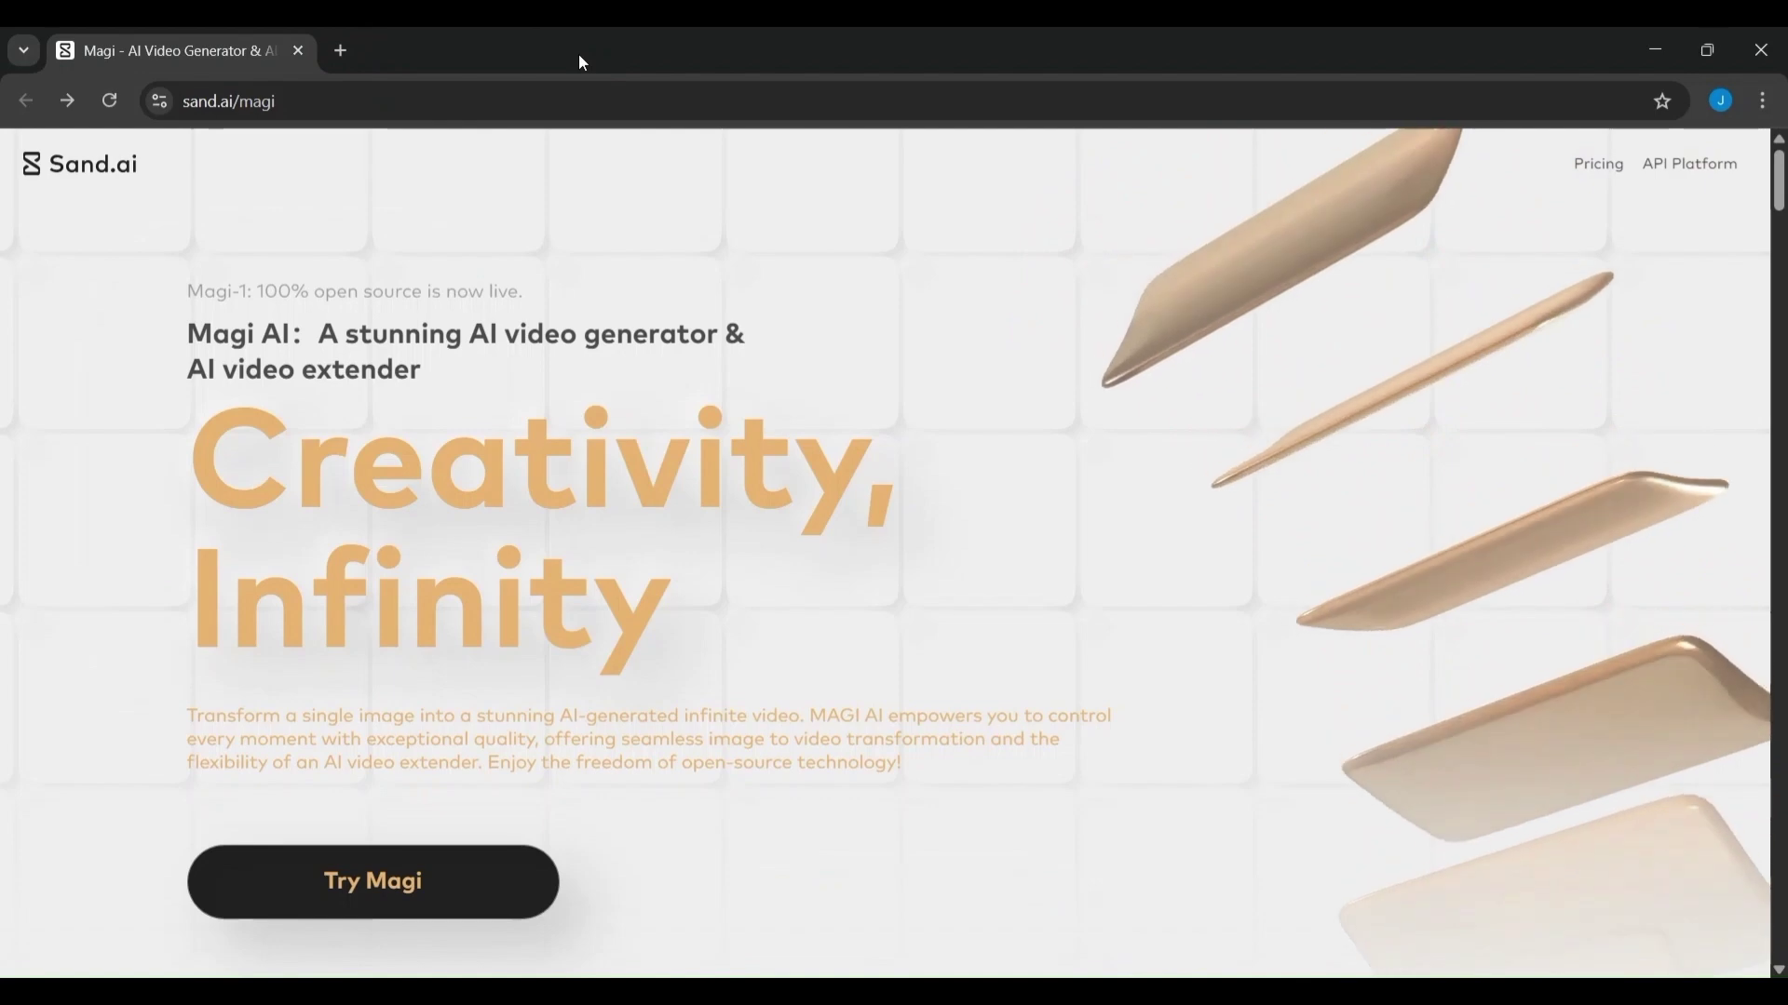